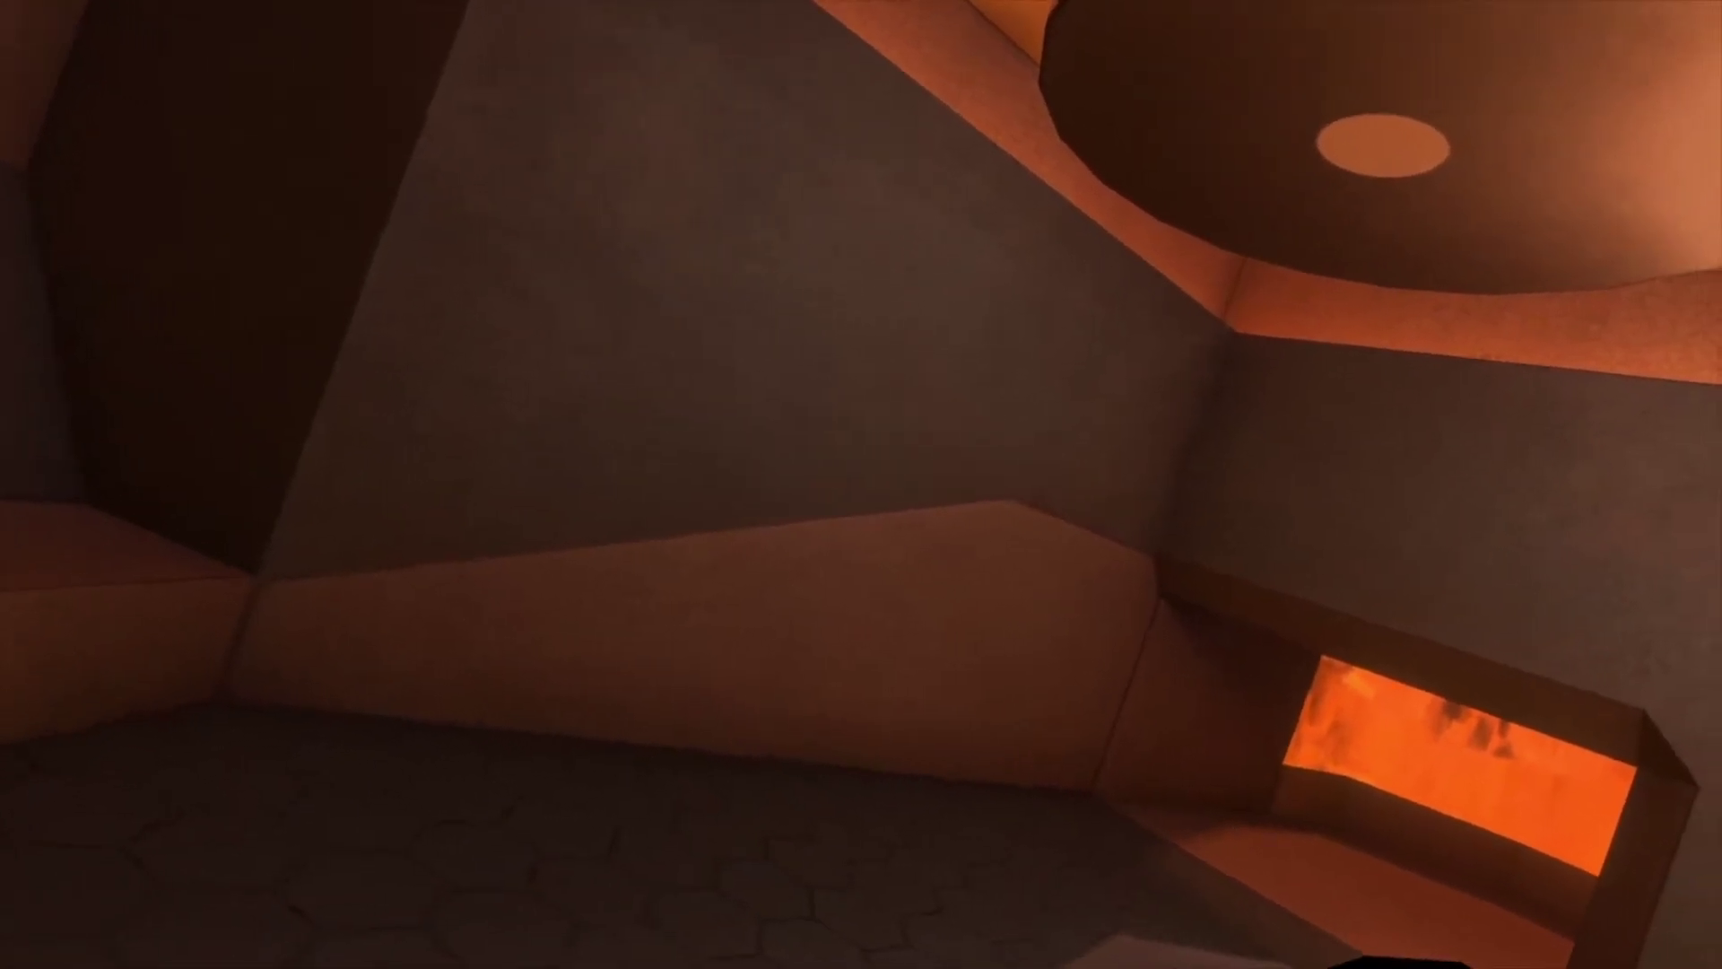
Place the world submission pedestal from the Neos Essentials inventory folder in front of the table.
key(Escape)
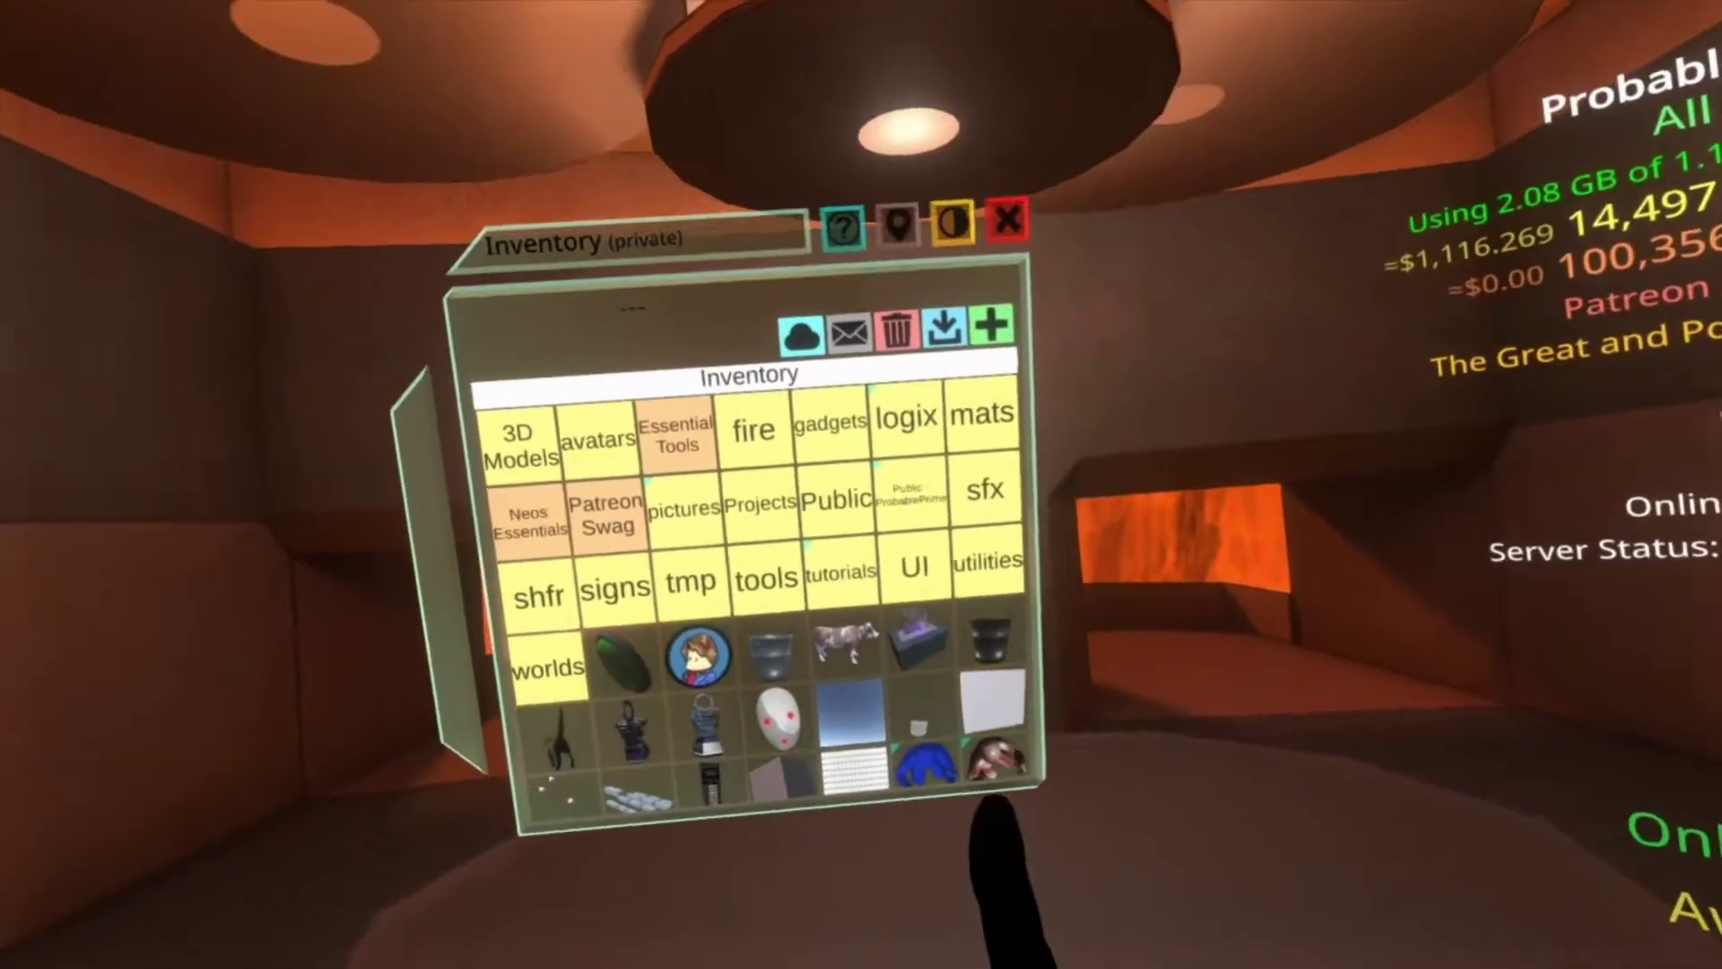
double_click(529, 521)
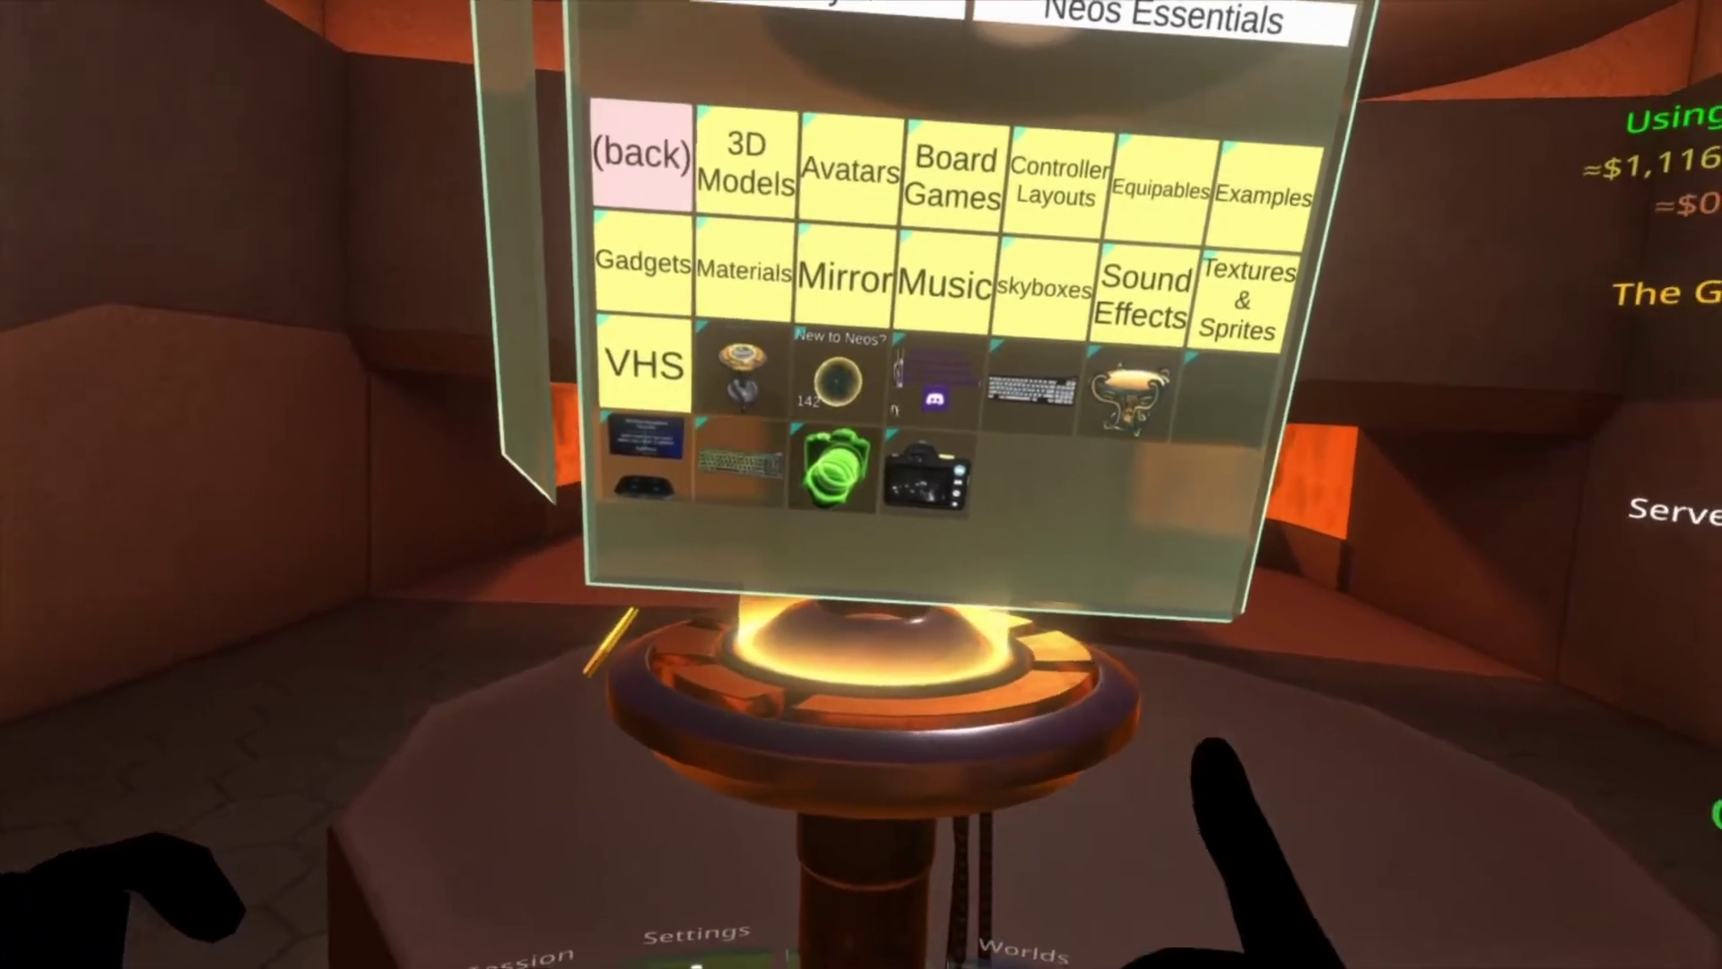
click(972, 82)
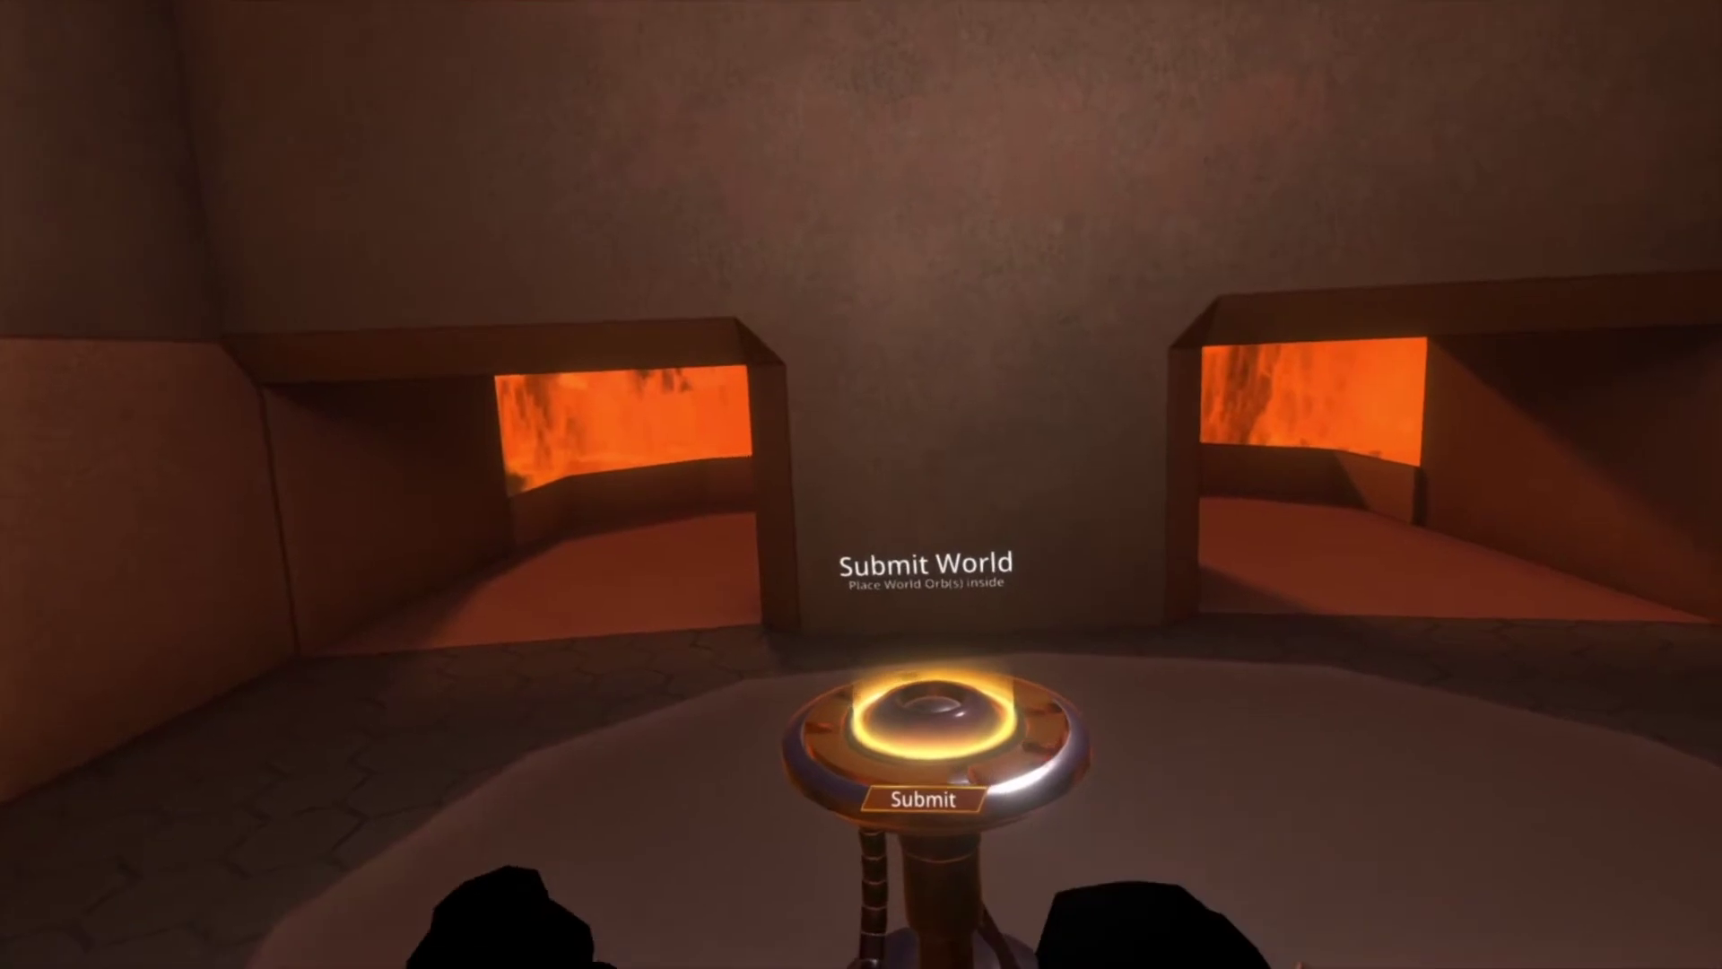
Get the world orb for the current Desert Meeting Space session, place it on the submission pedestal and submit it.
key(Escape)
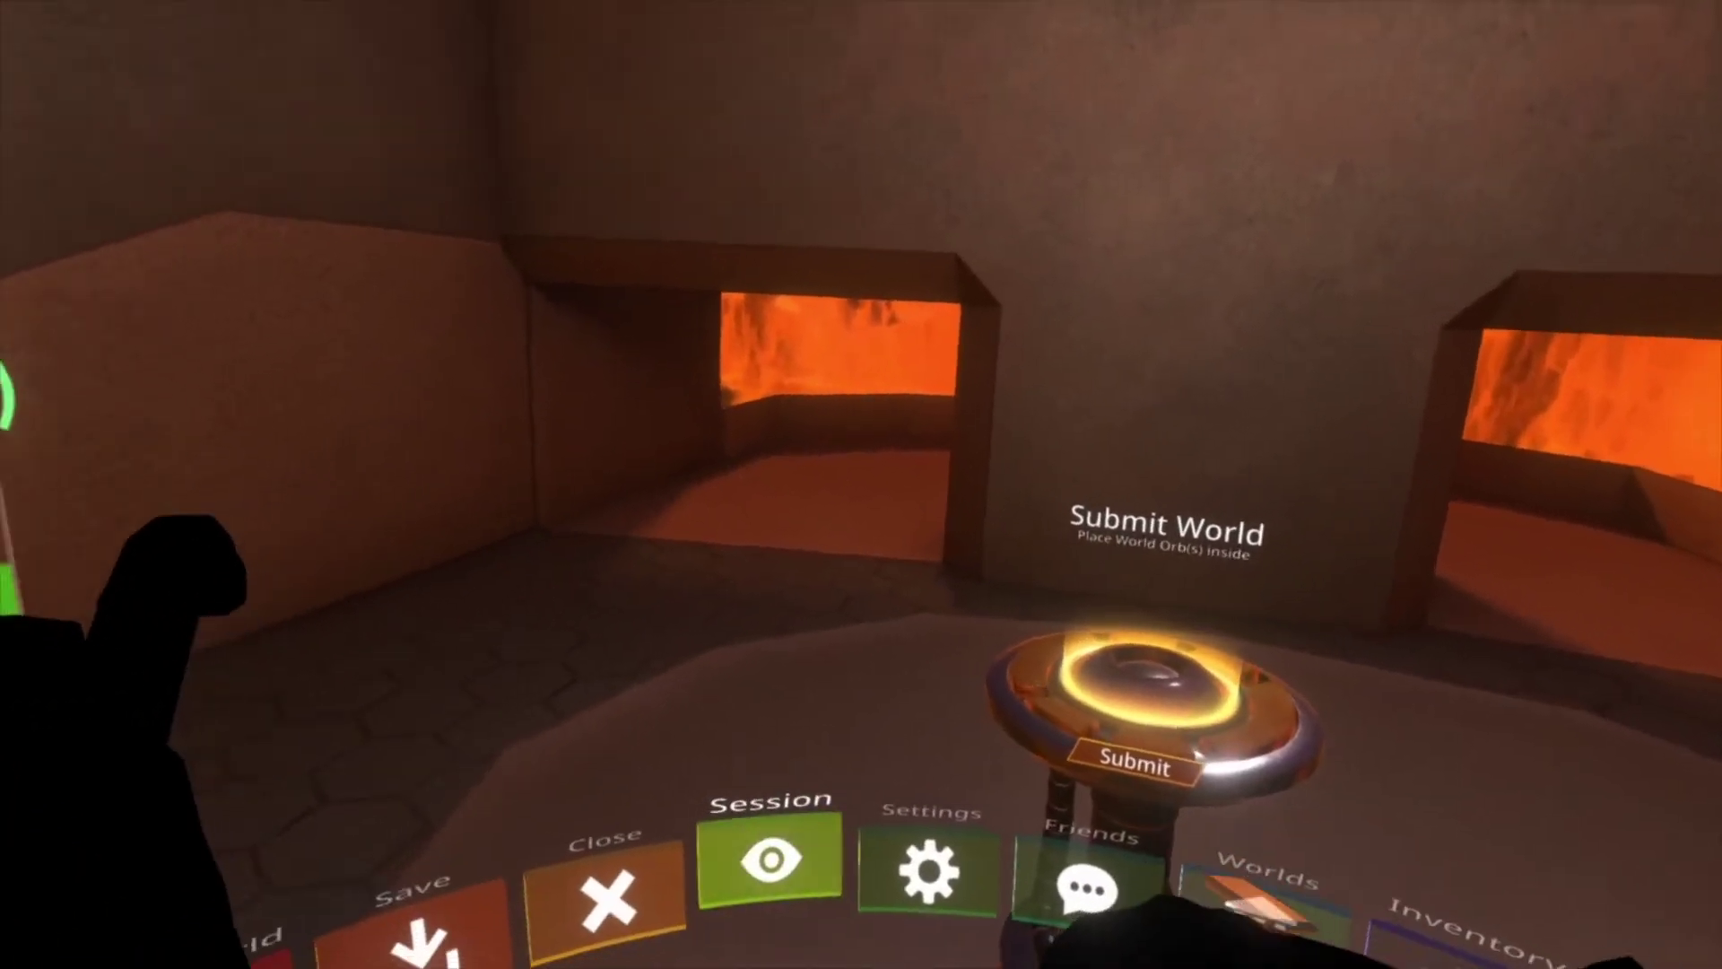
click(769, 859)
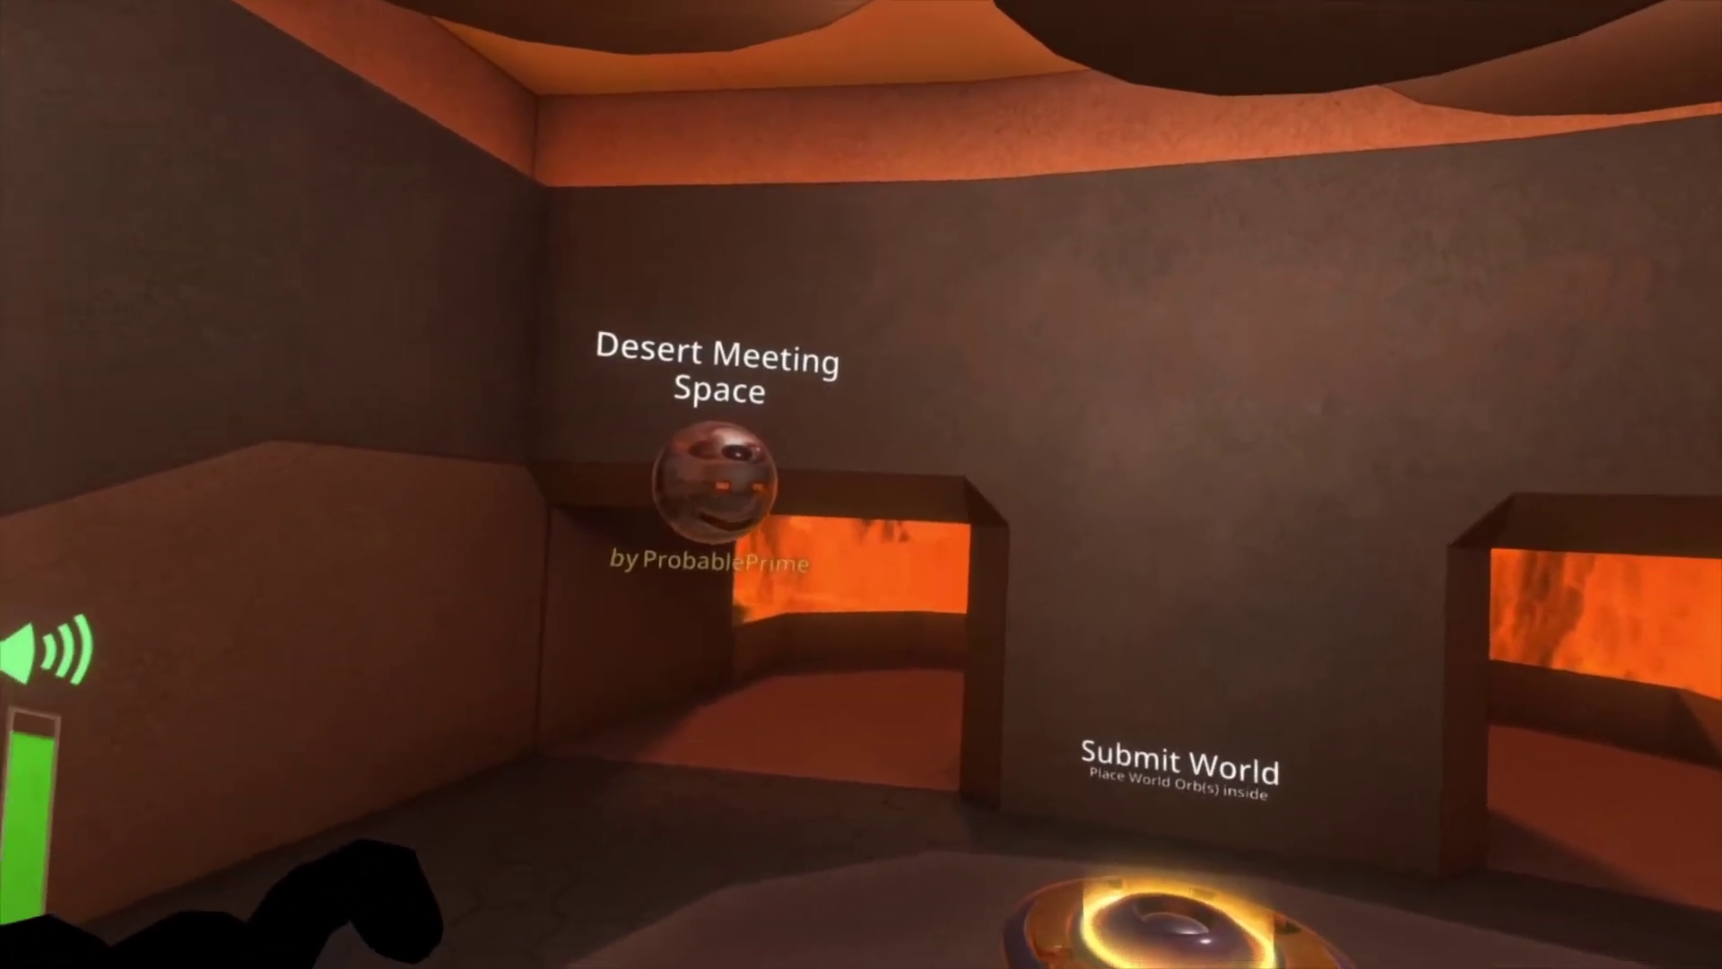
drag(718, 476, 893, 518)
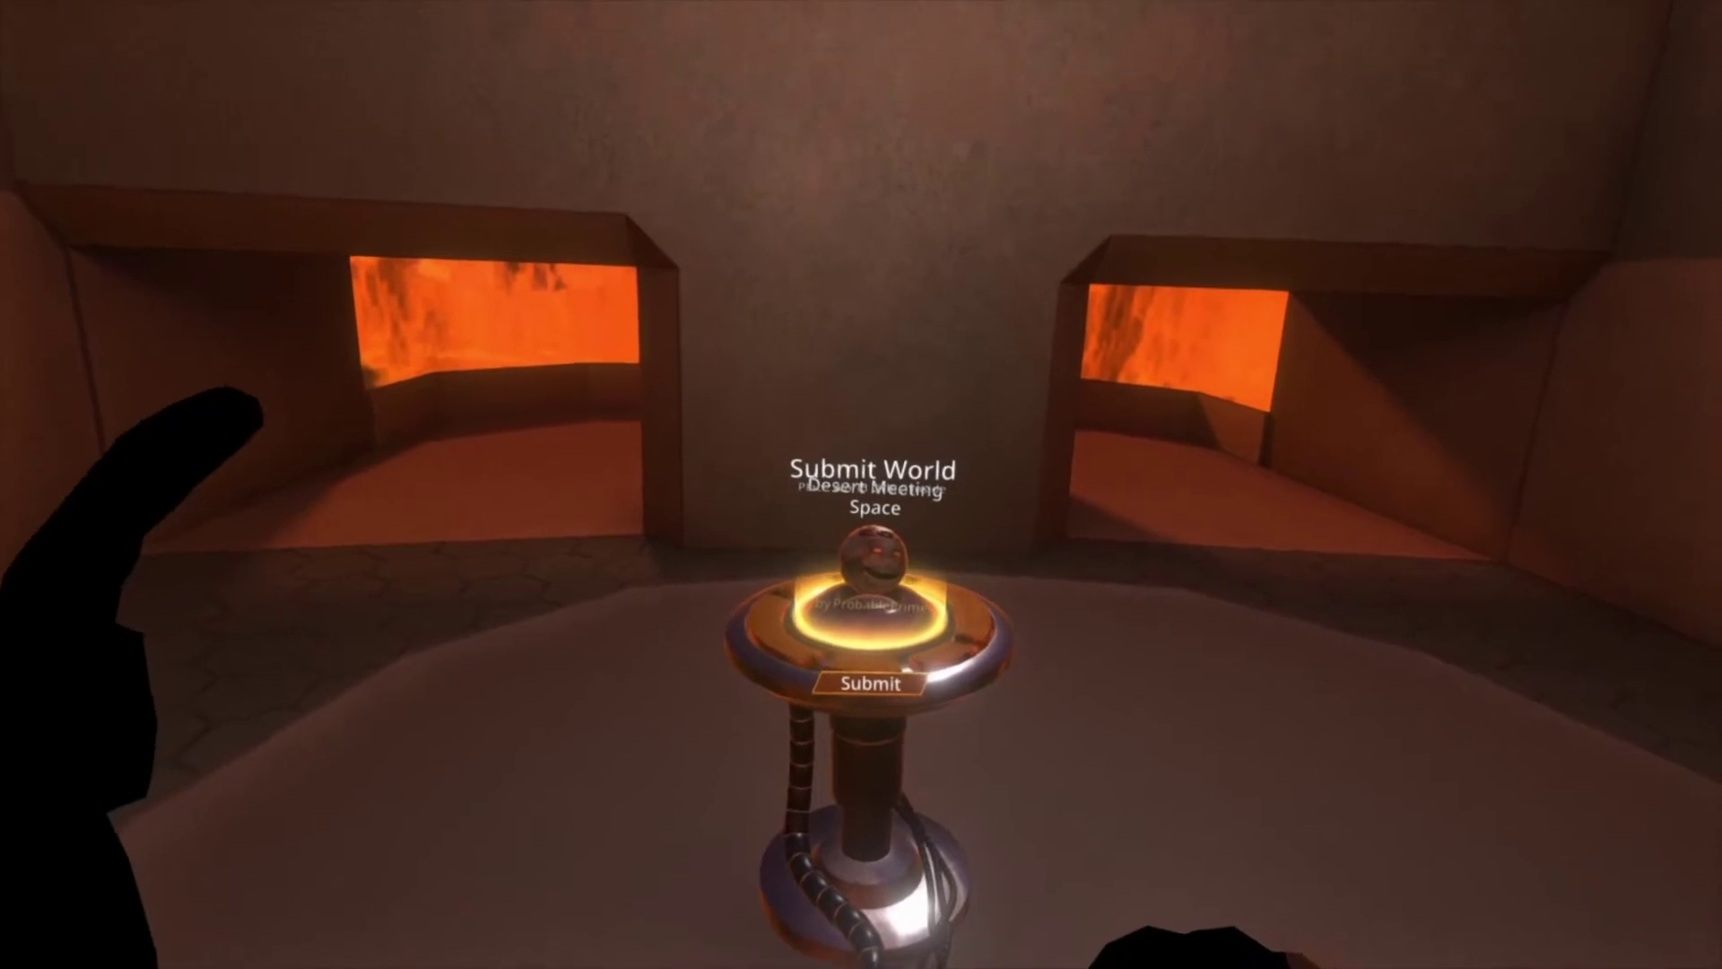
click(868, 682)
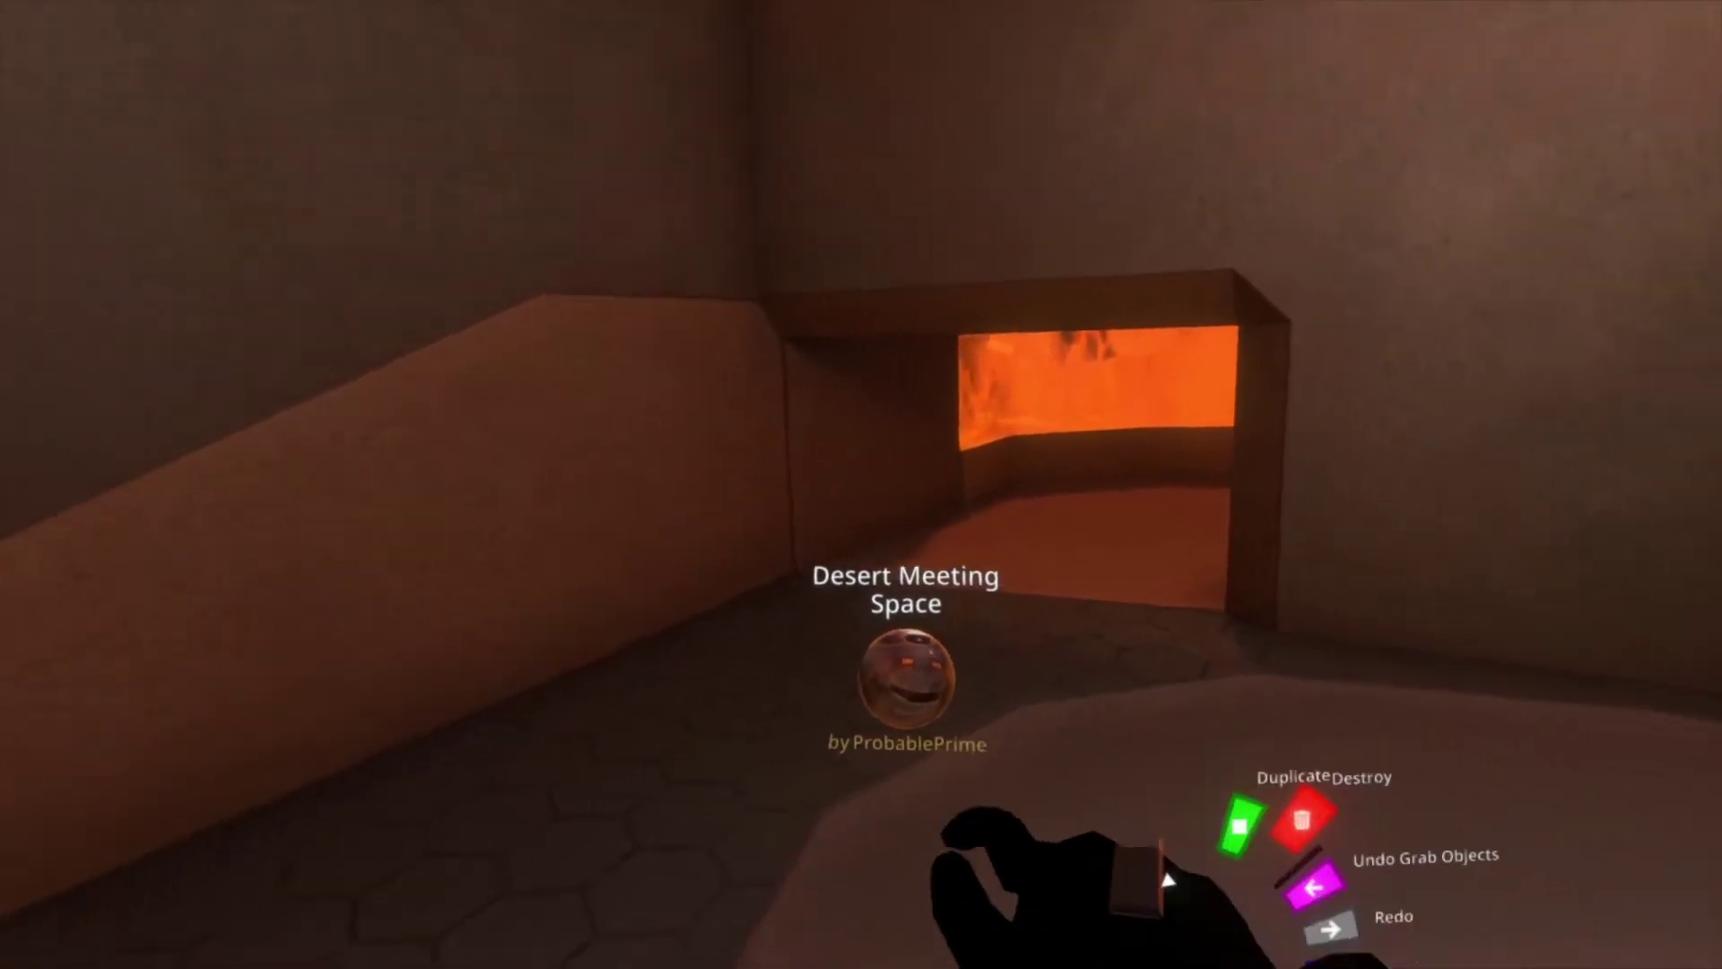
Remove the leftover world orb and submission pedestal, and save the Desert Meeting Space world.
click(1263, 736)
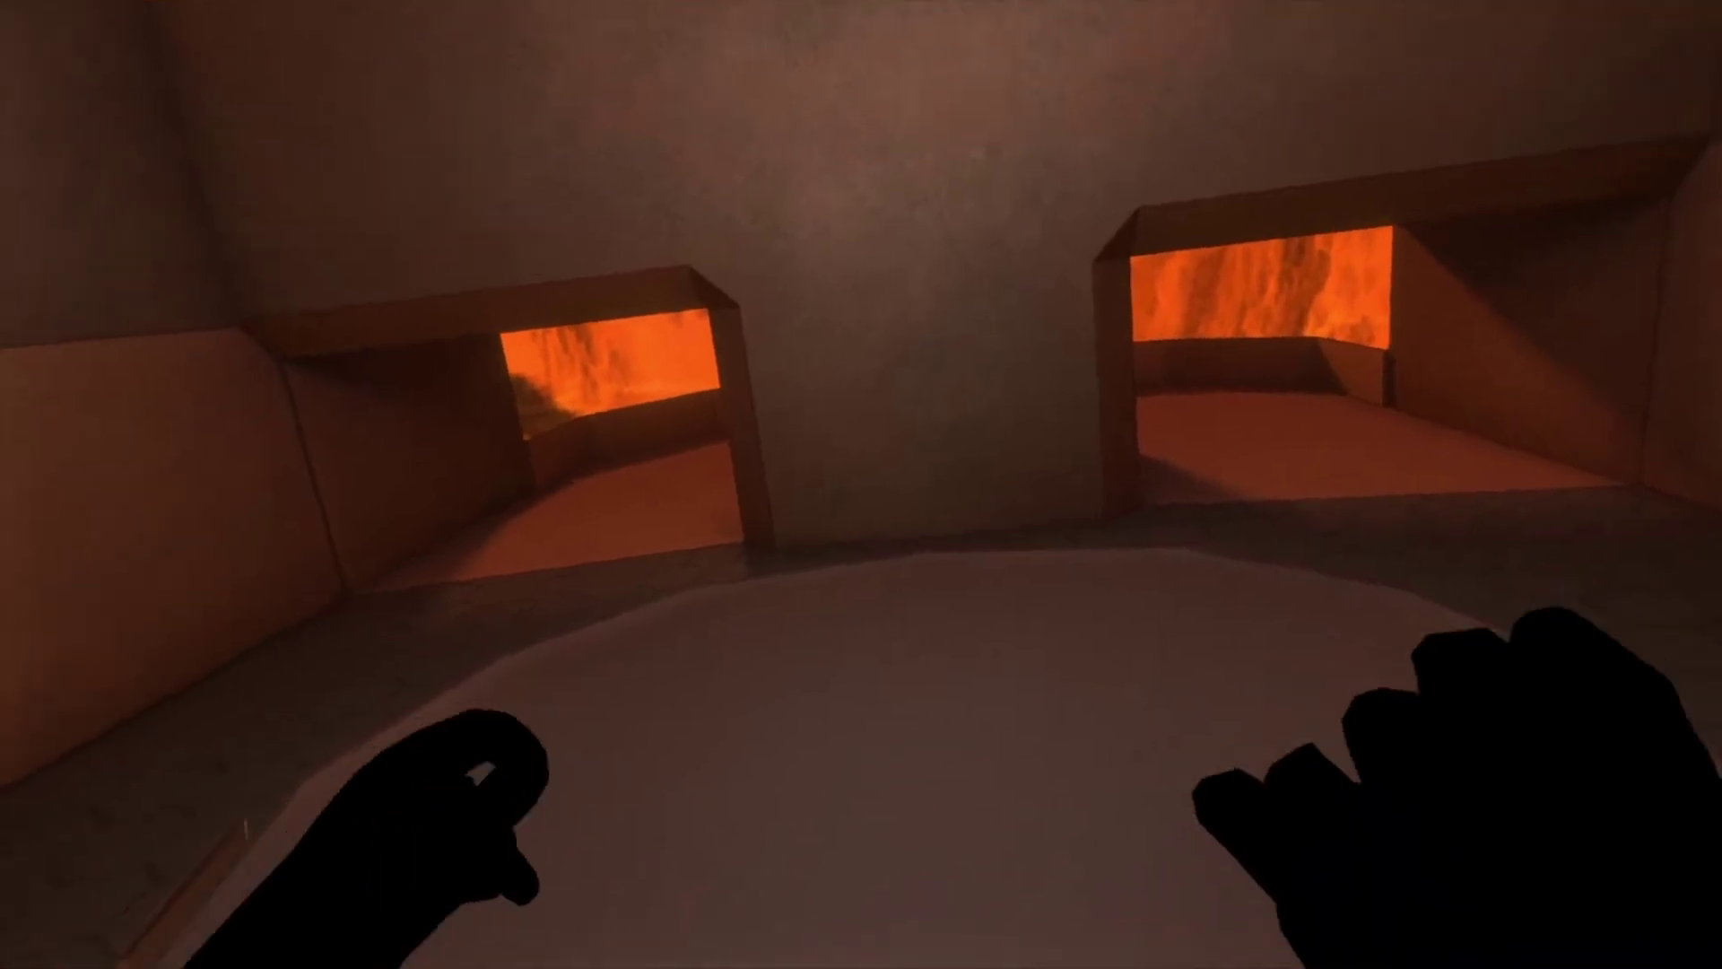
key(Escape)
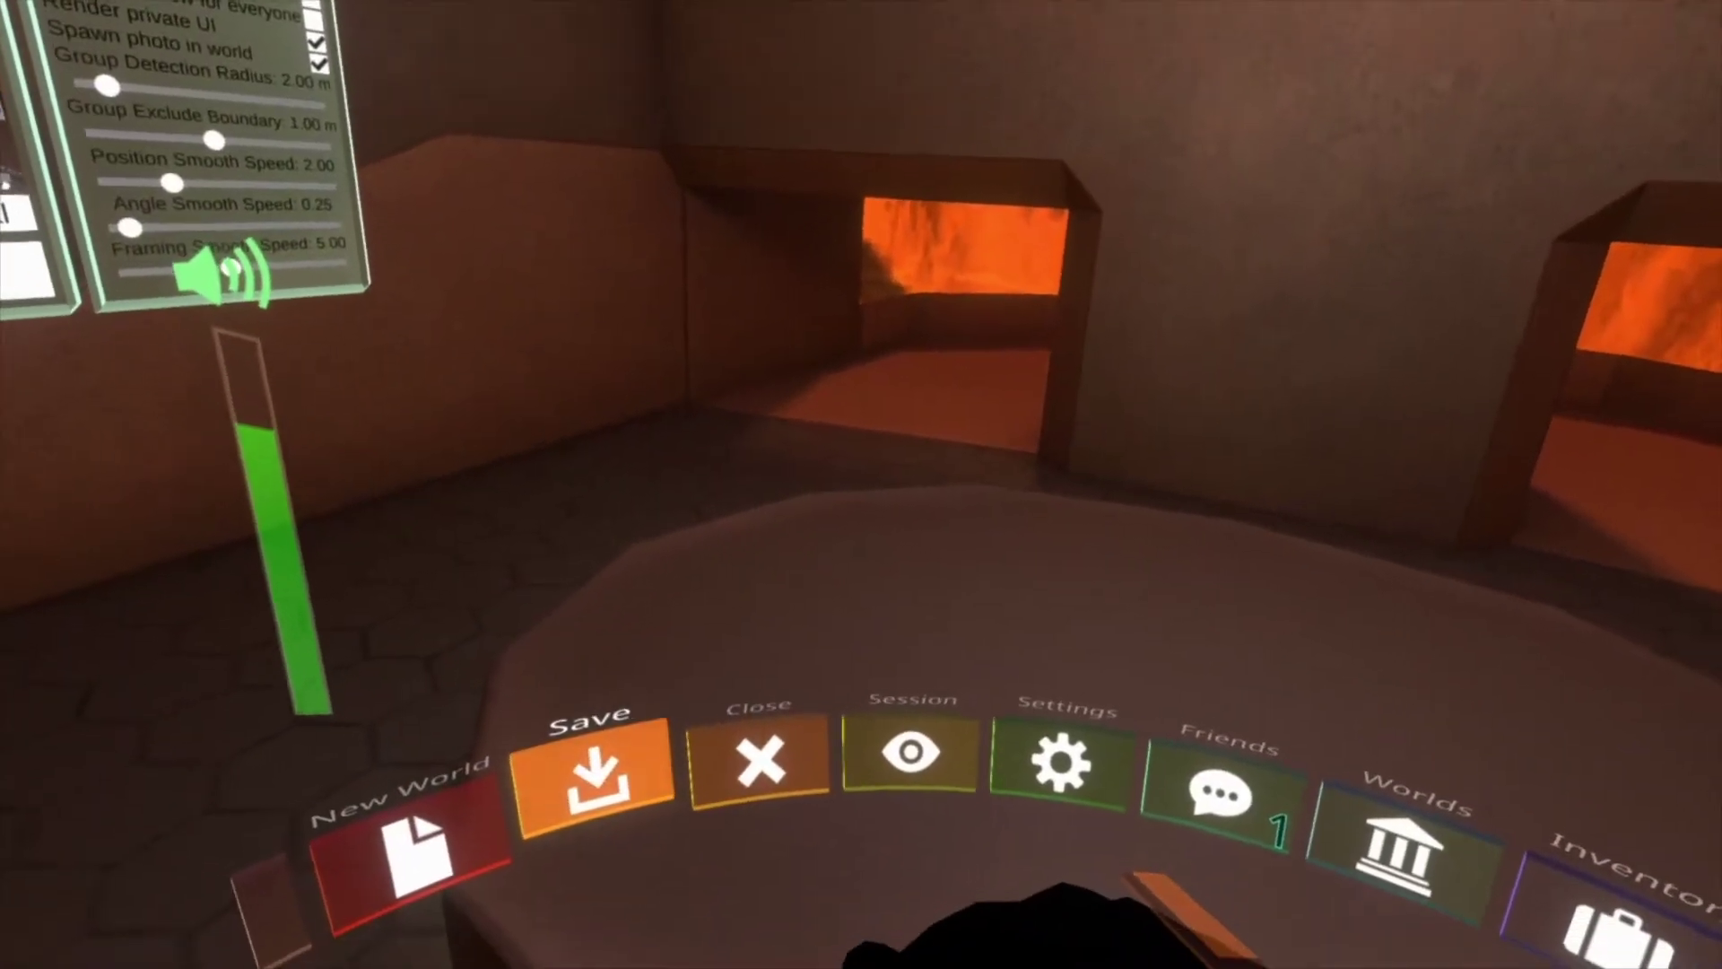
click(632, 743)
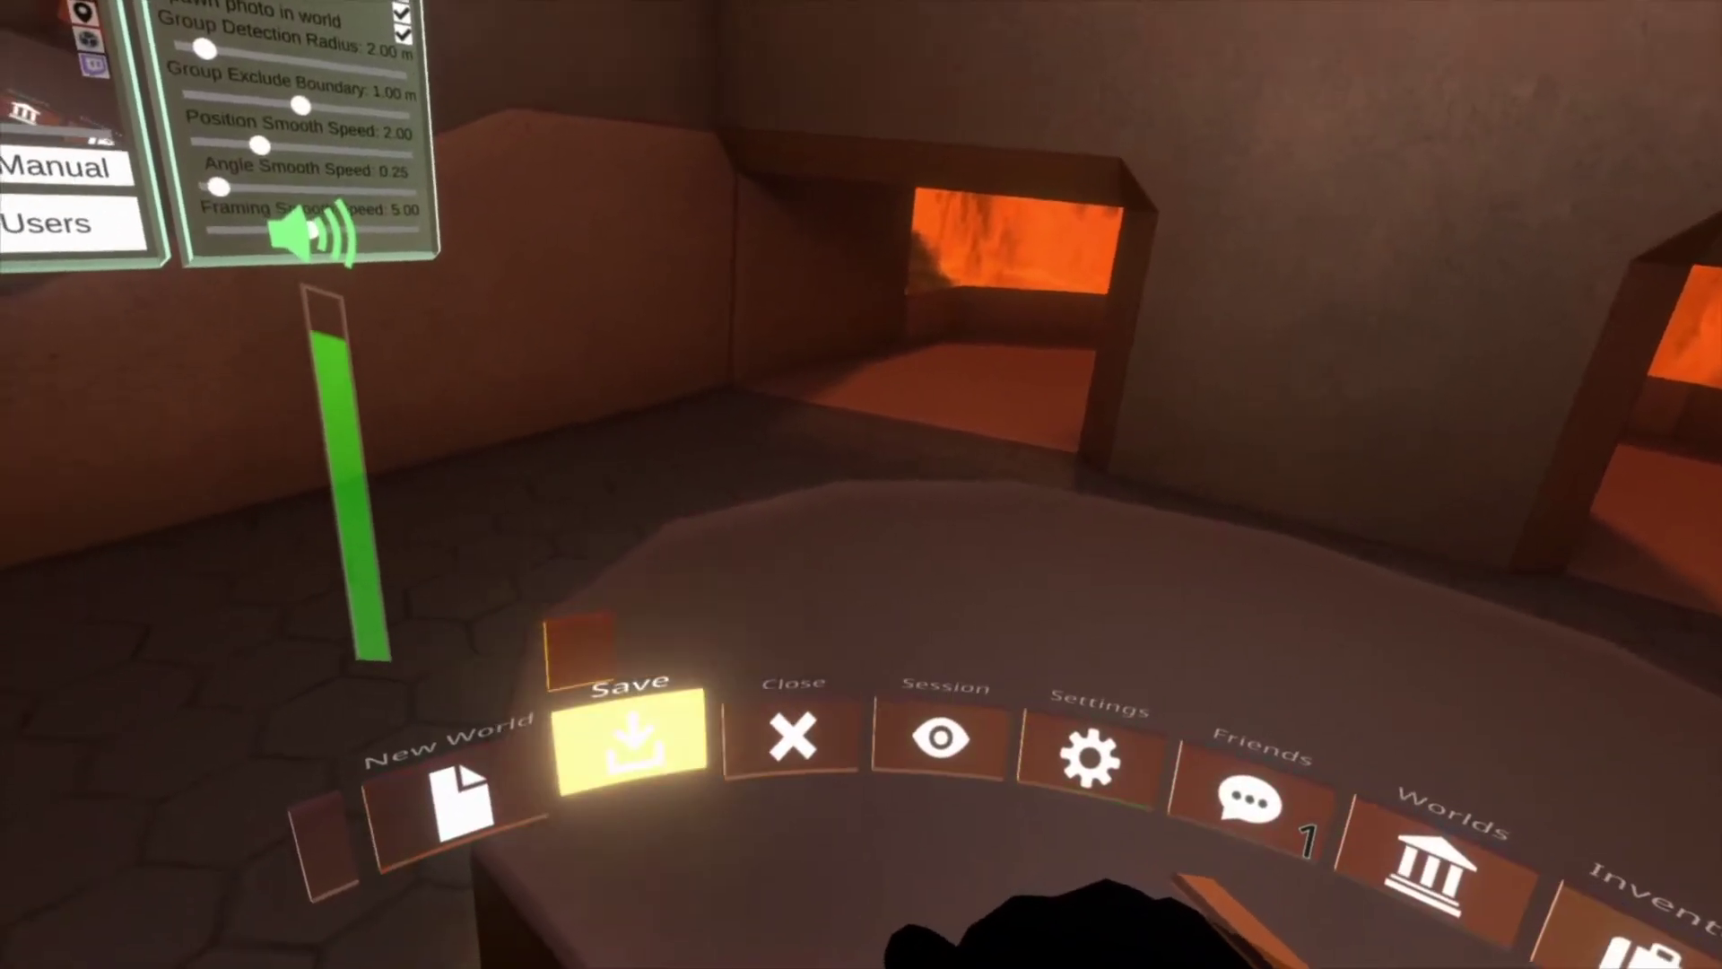
click(617, 446)
key(Escape)
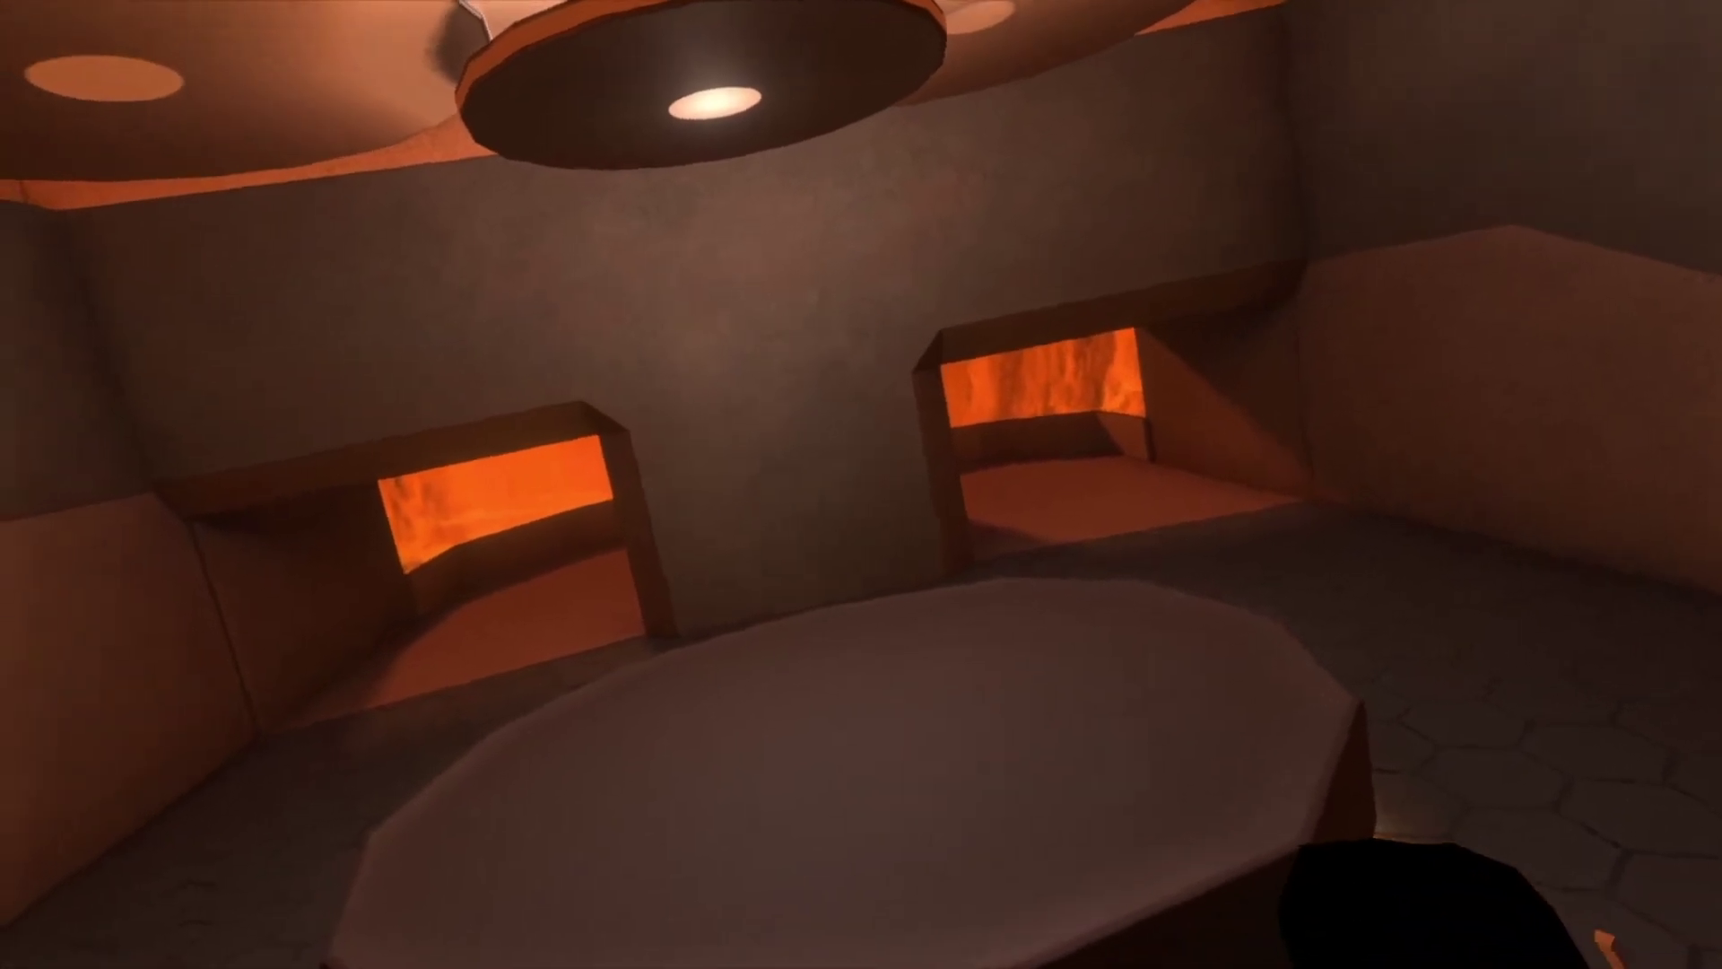
Close the Desert Meeting Space world.
key(Escape)
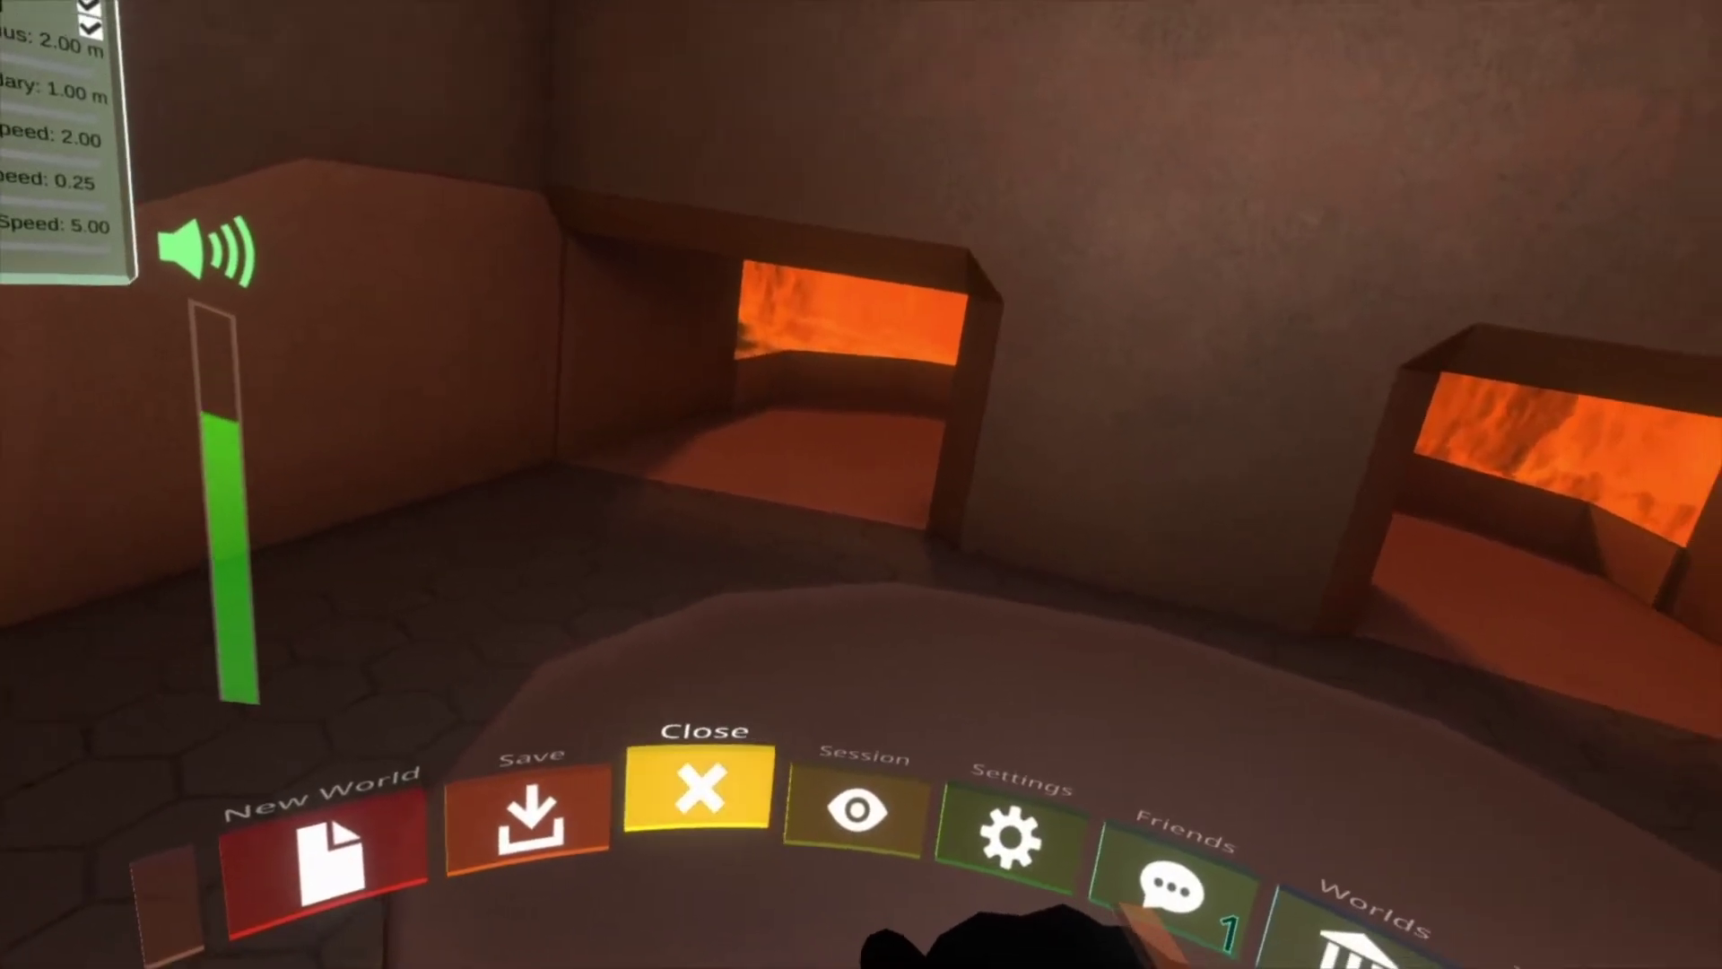
click(699, 787)
click(661, 569)
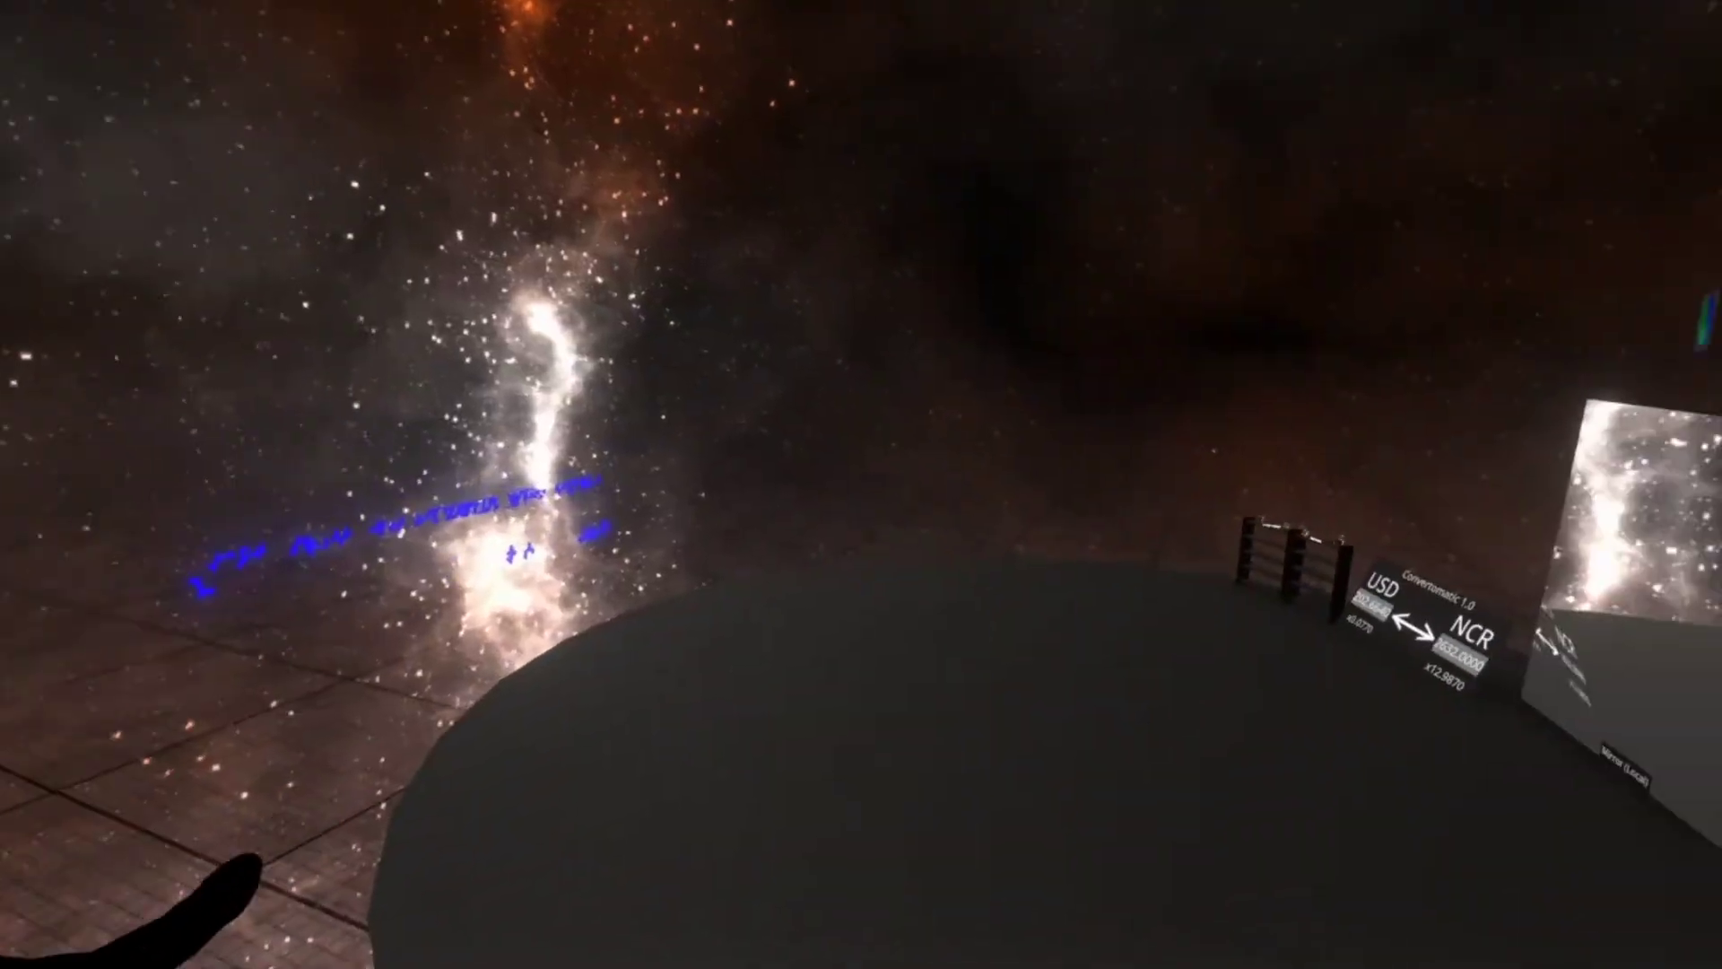
Check the newest published worlds in the world browser for the Desert Meeting Space listing.
key(Escape)
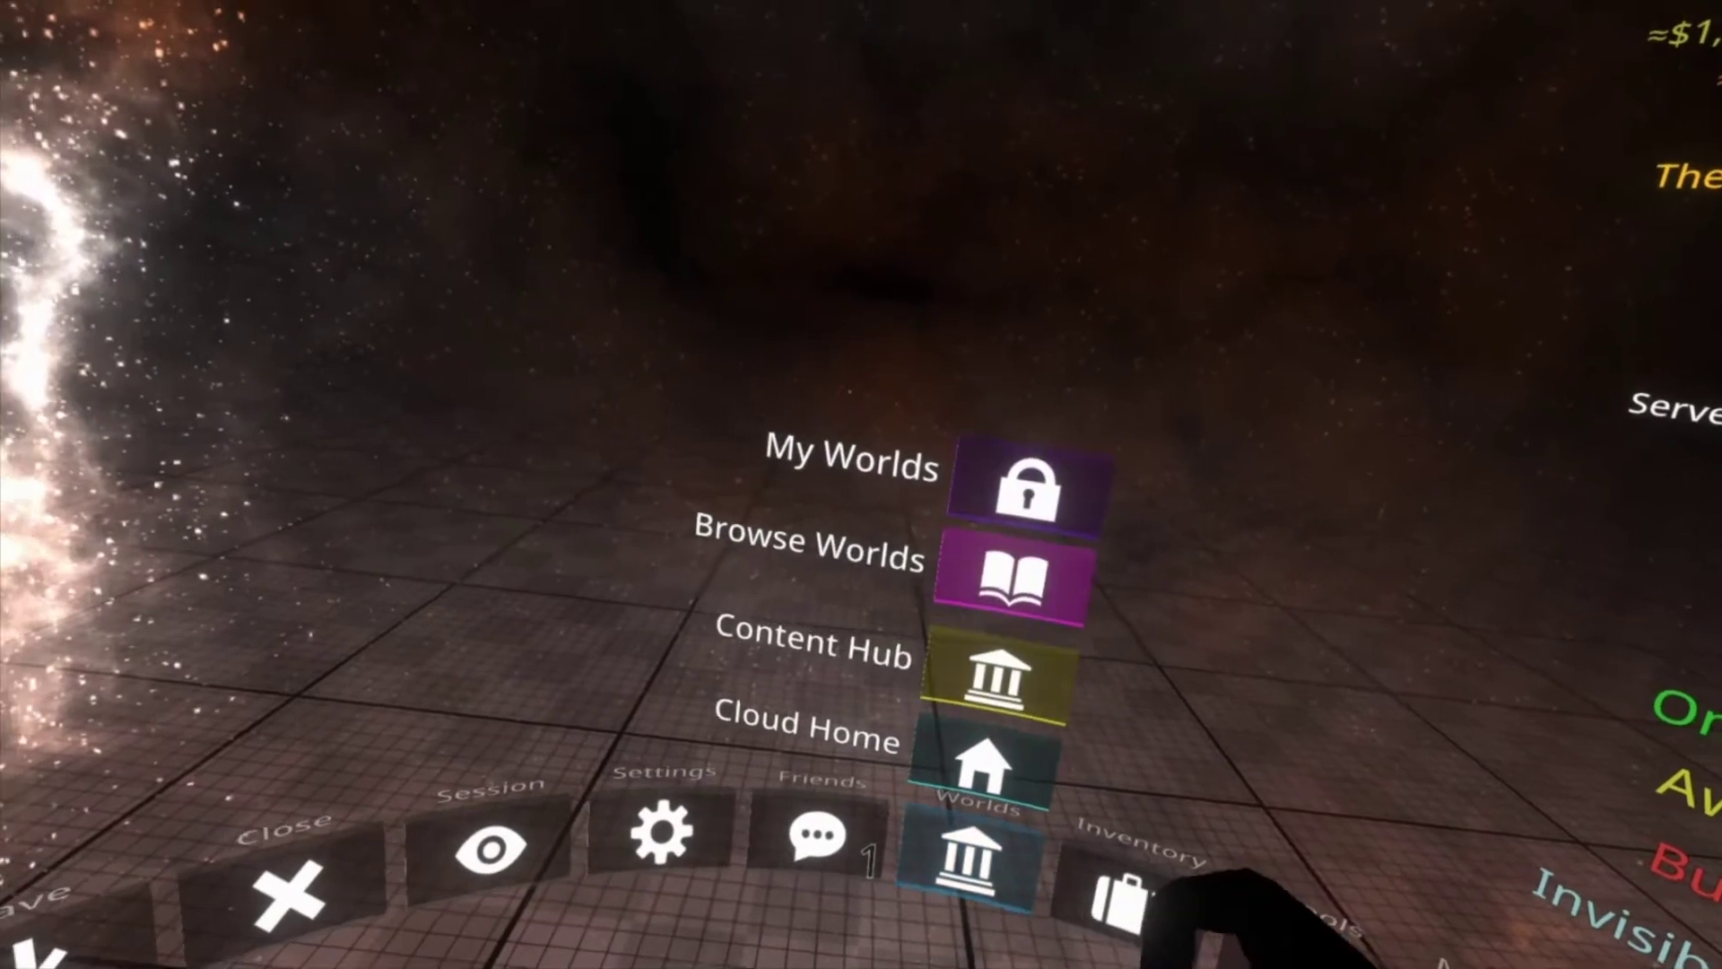
click(1014, 579)
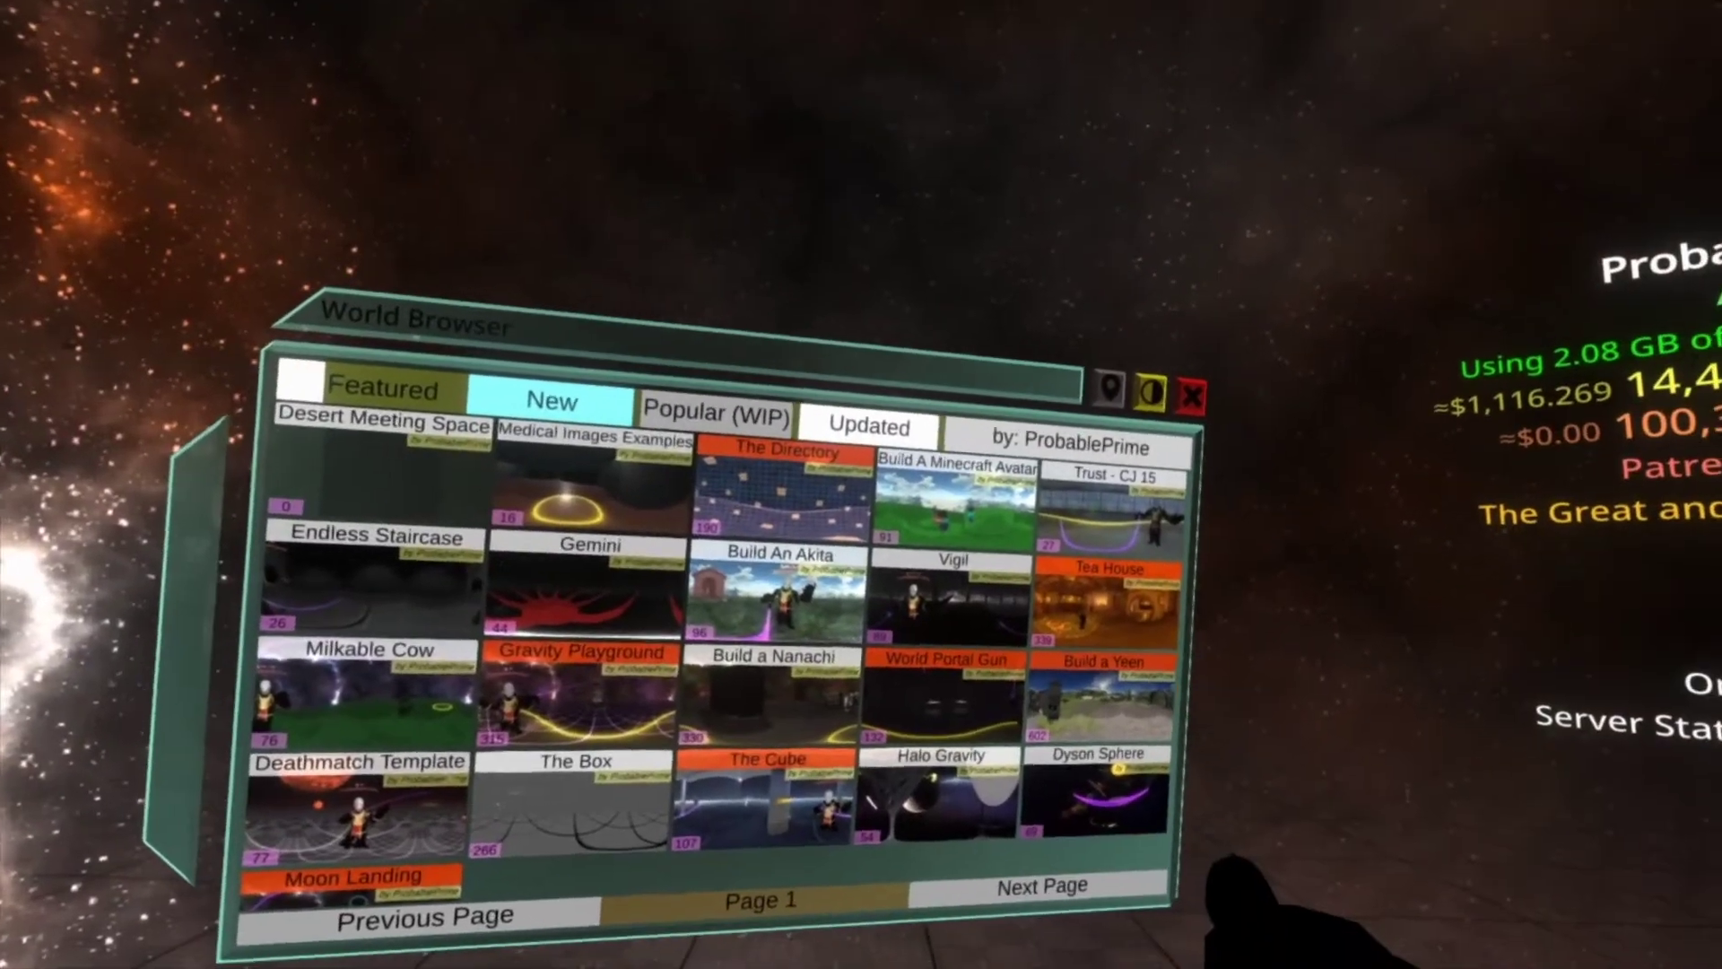
click(1070, 440)
click(1081, 567)
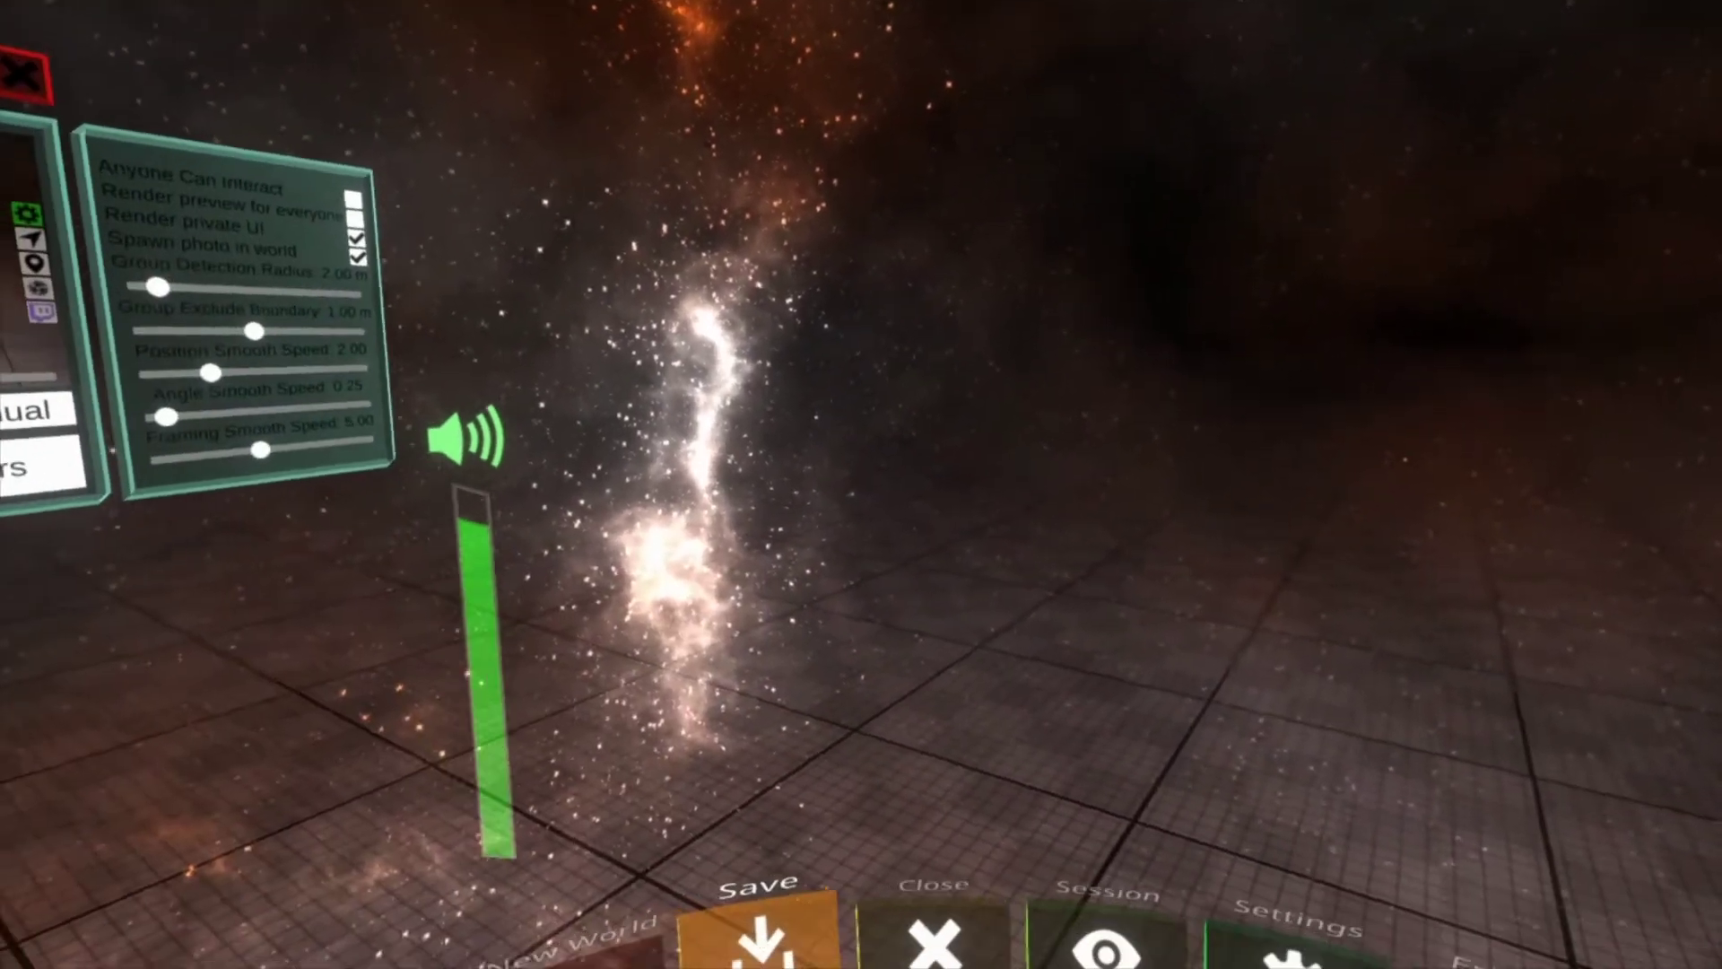
Start a new world and open the My Worlds list there.
click(597, 958)
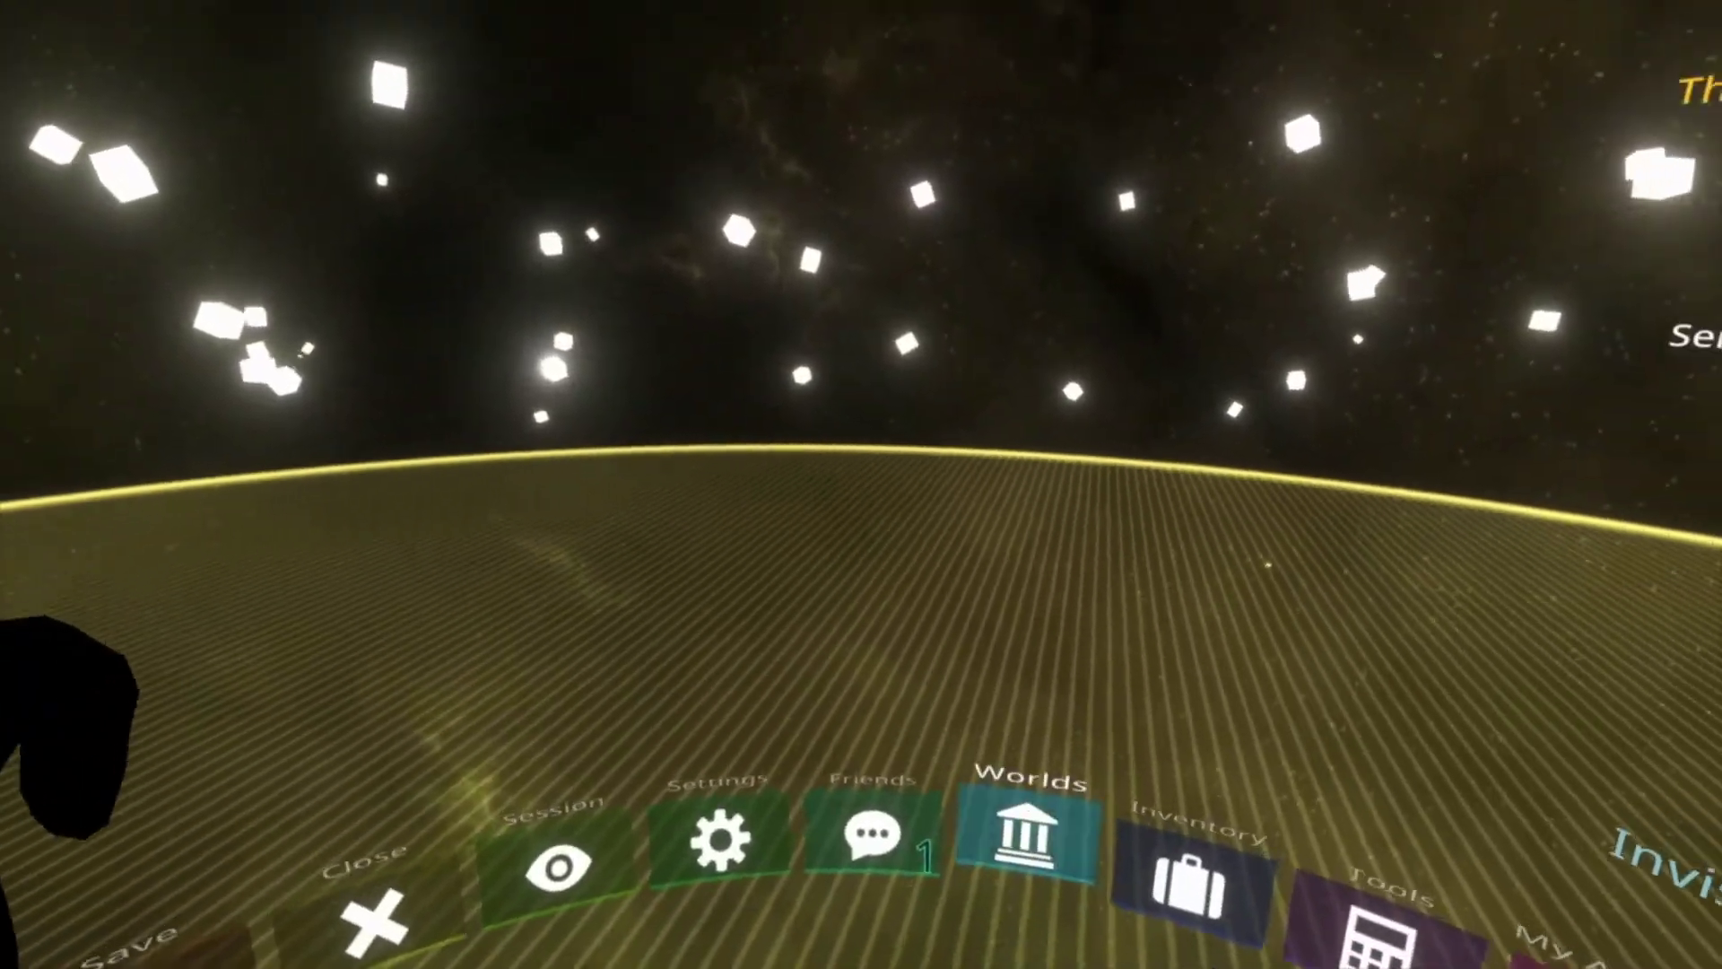
click(1013, 861)
click(1030, 631)
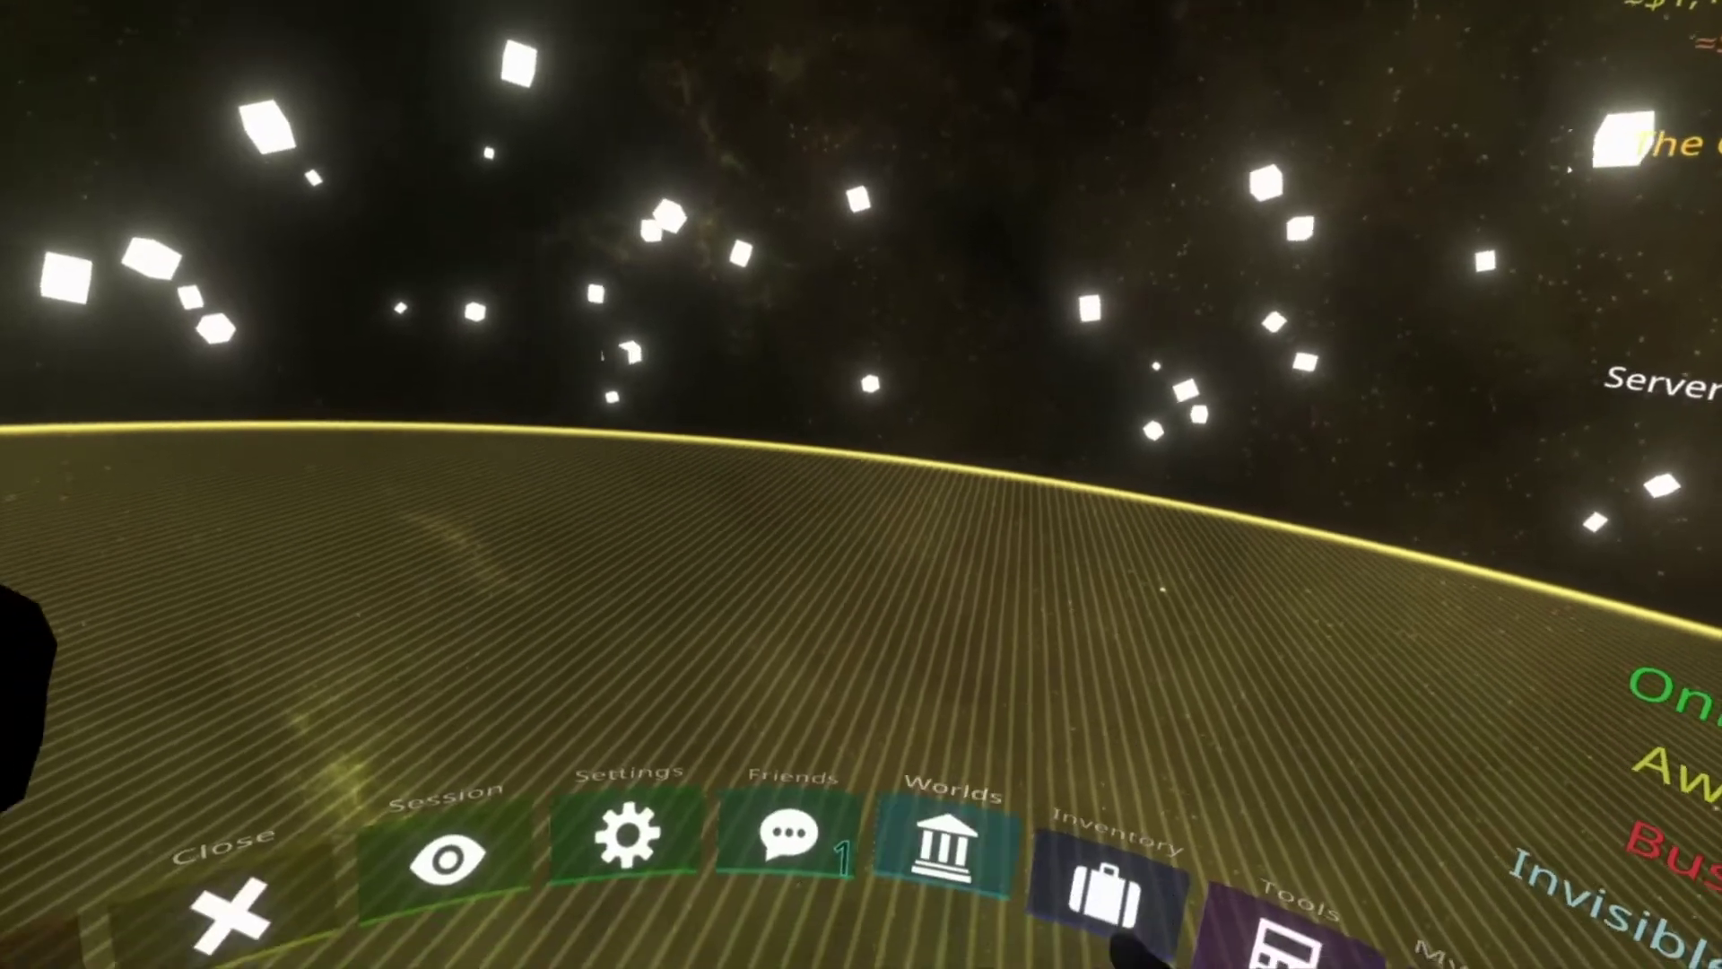
click(955, 877)
click(1053, 641)
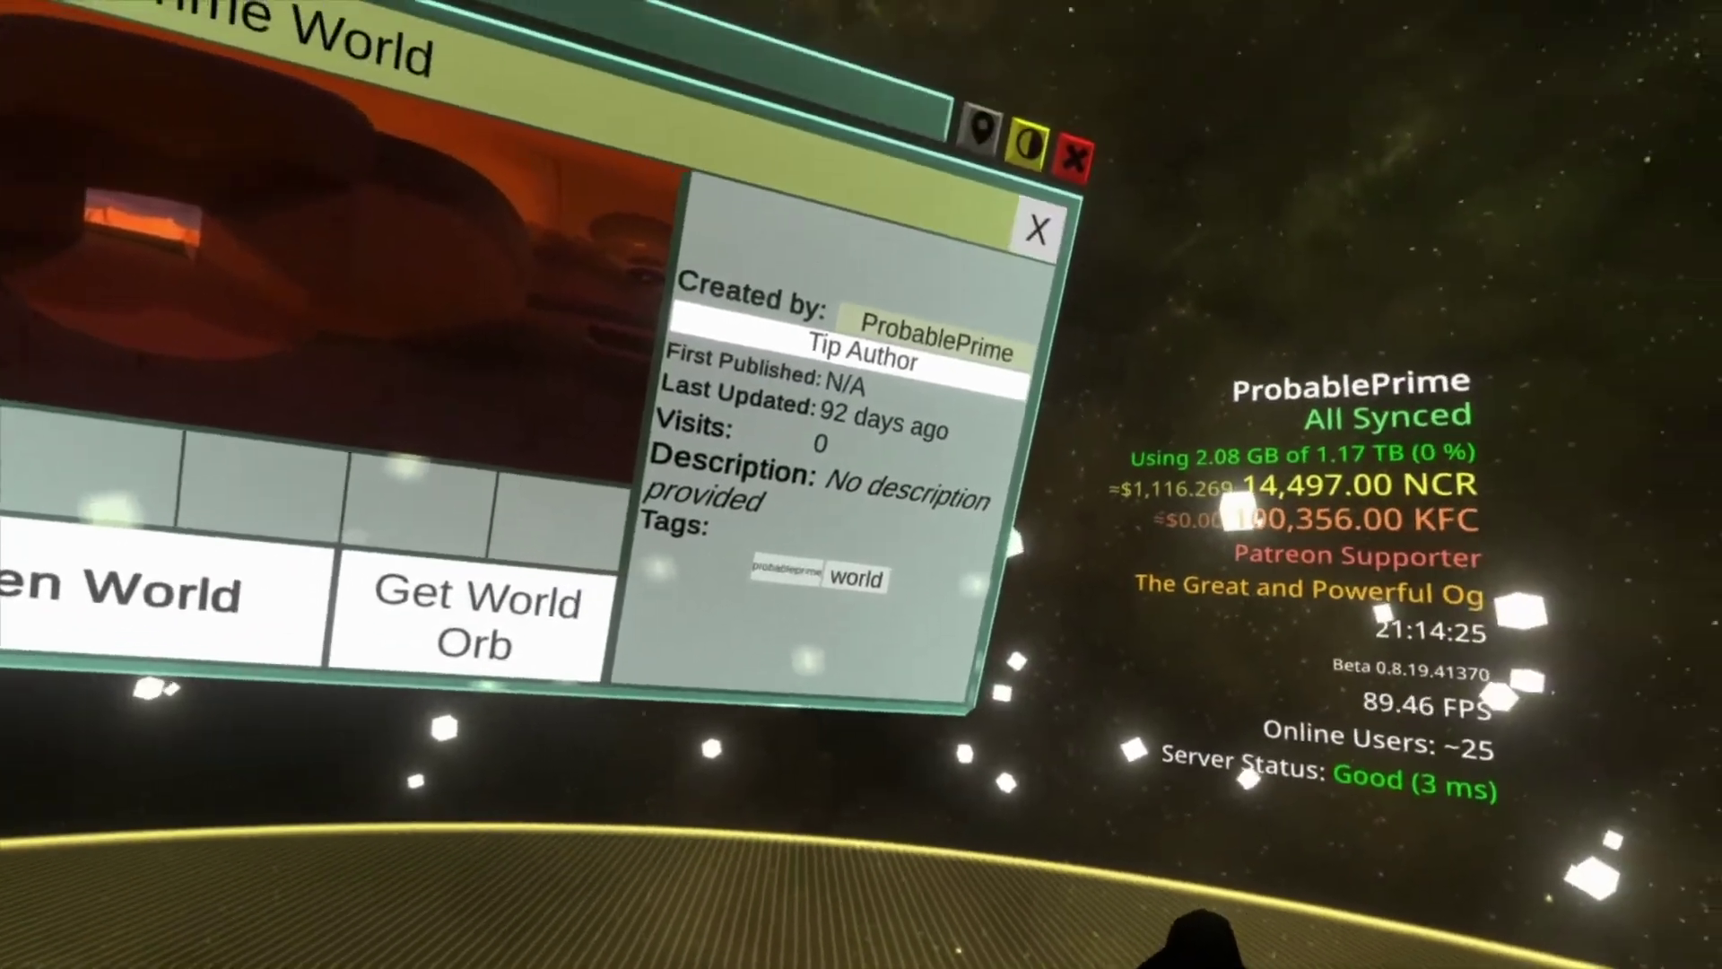
Leave the displayed world's details, look through the My Worlds list, and select the untitled red desert world.
click(1037, 231)
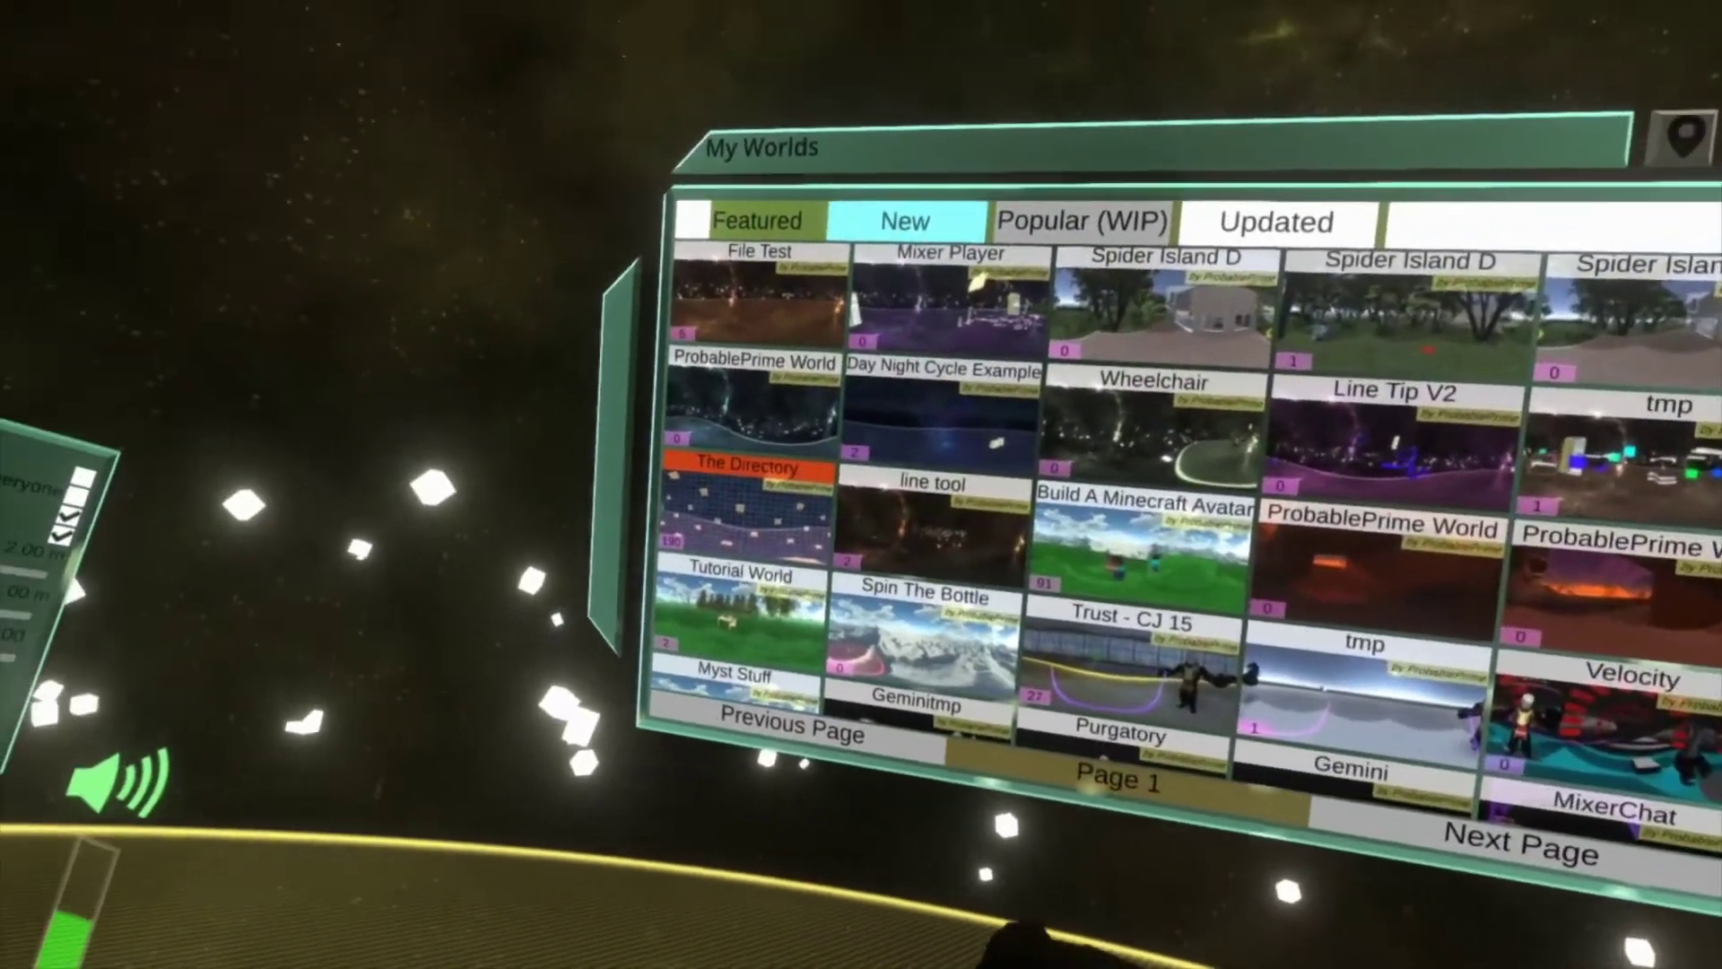
scroll(1121, 538, up, 3)
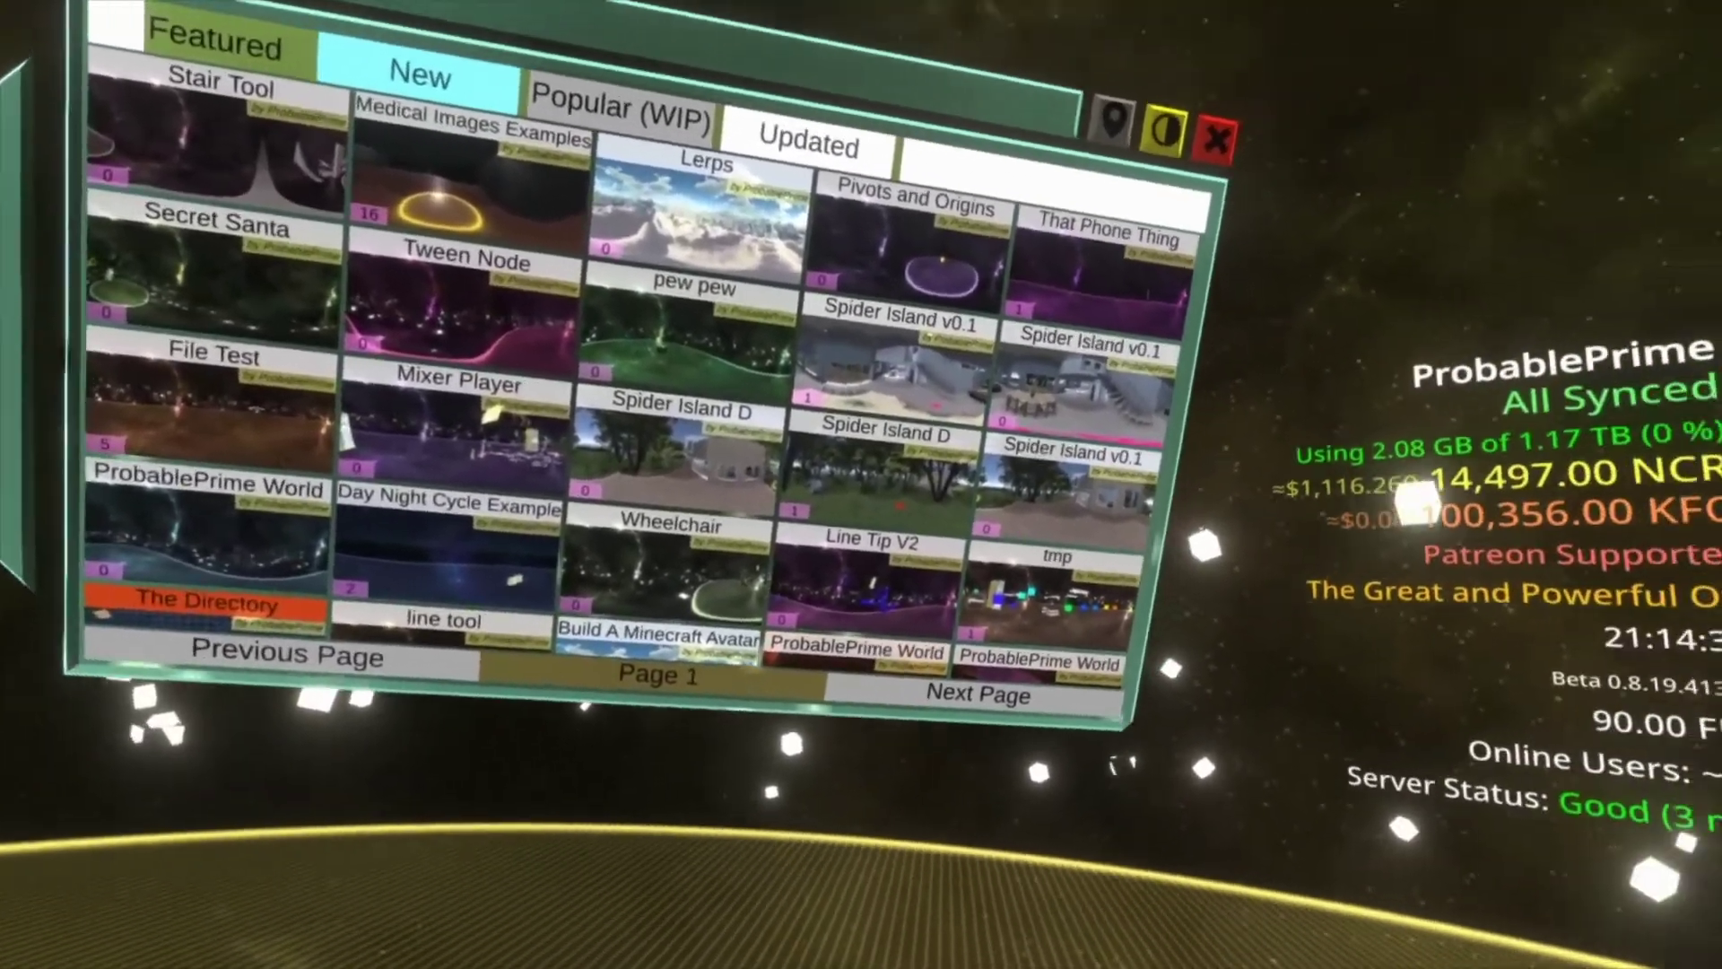
scroll(1031, 583, down, 5)
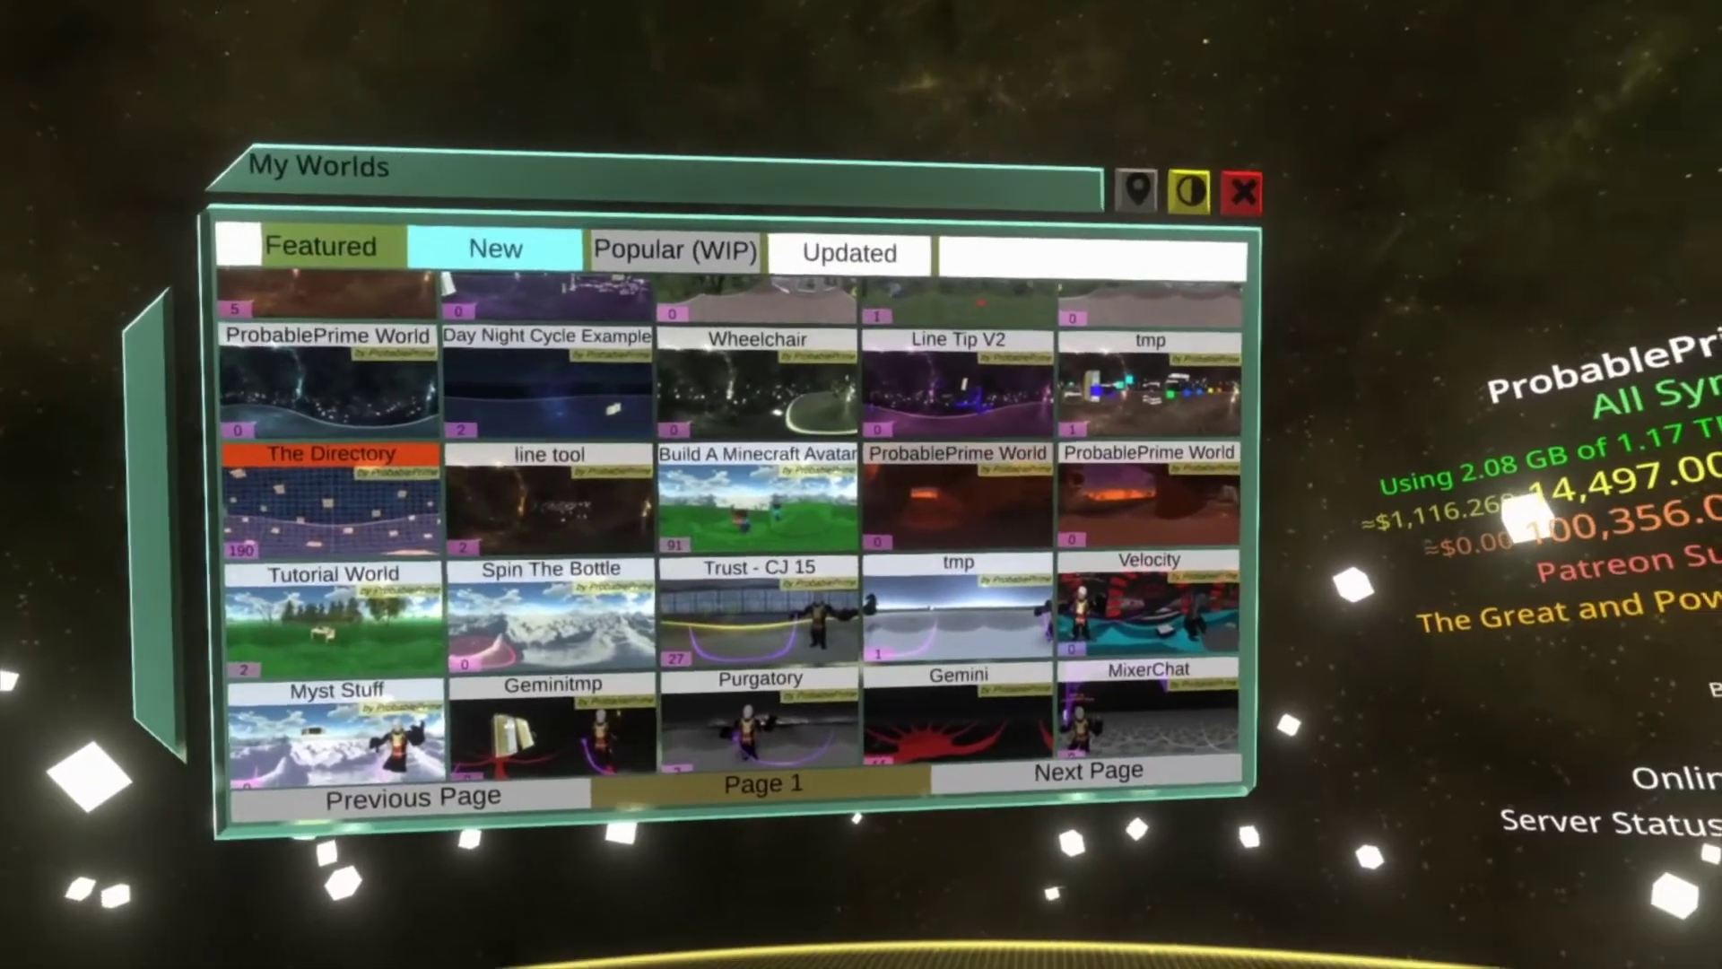
click(943, 489)
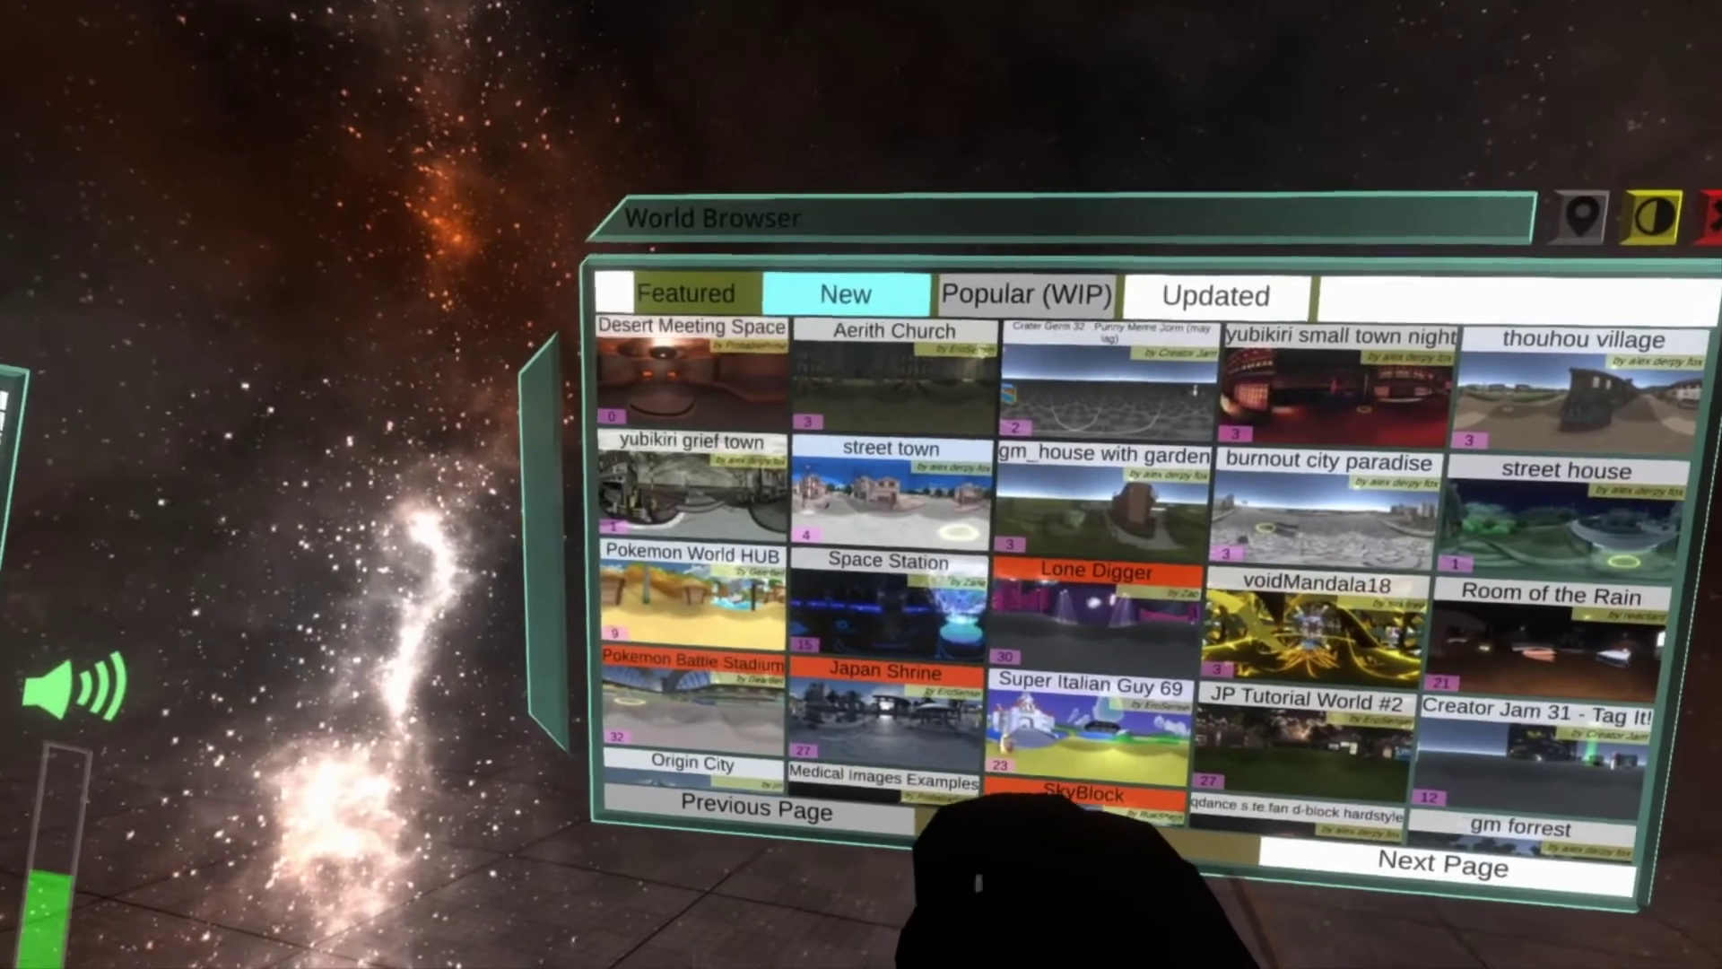
Open the published Desert Meeting Space world from the world browser's new listings.
click(641, 381)
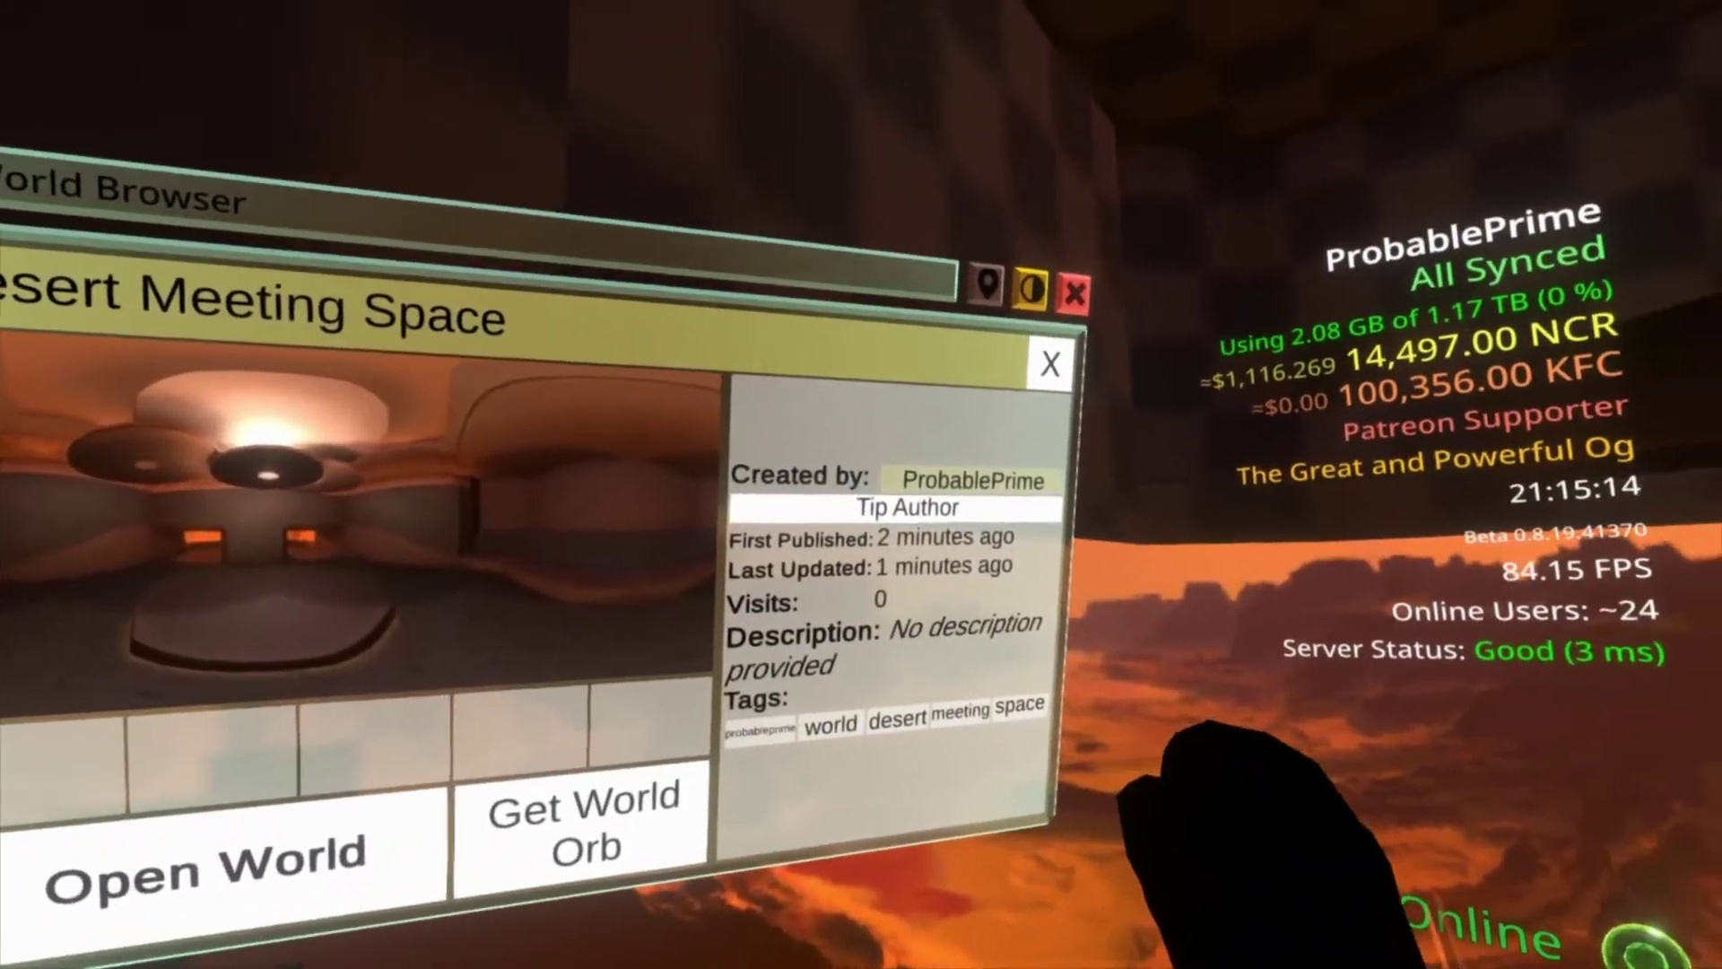
key(Escape)
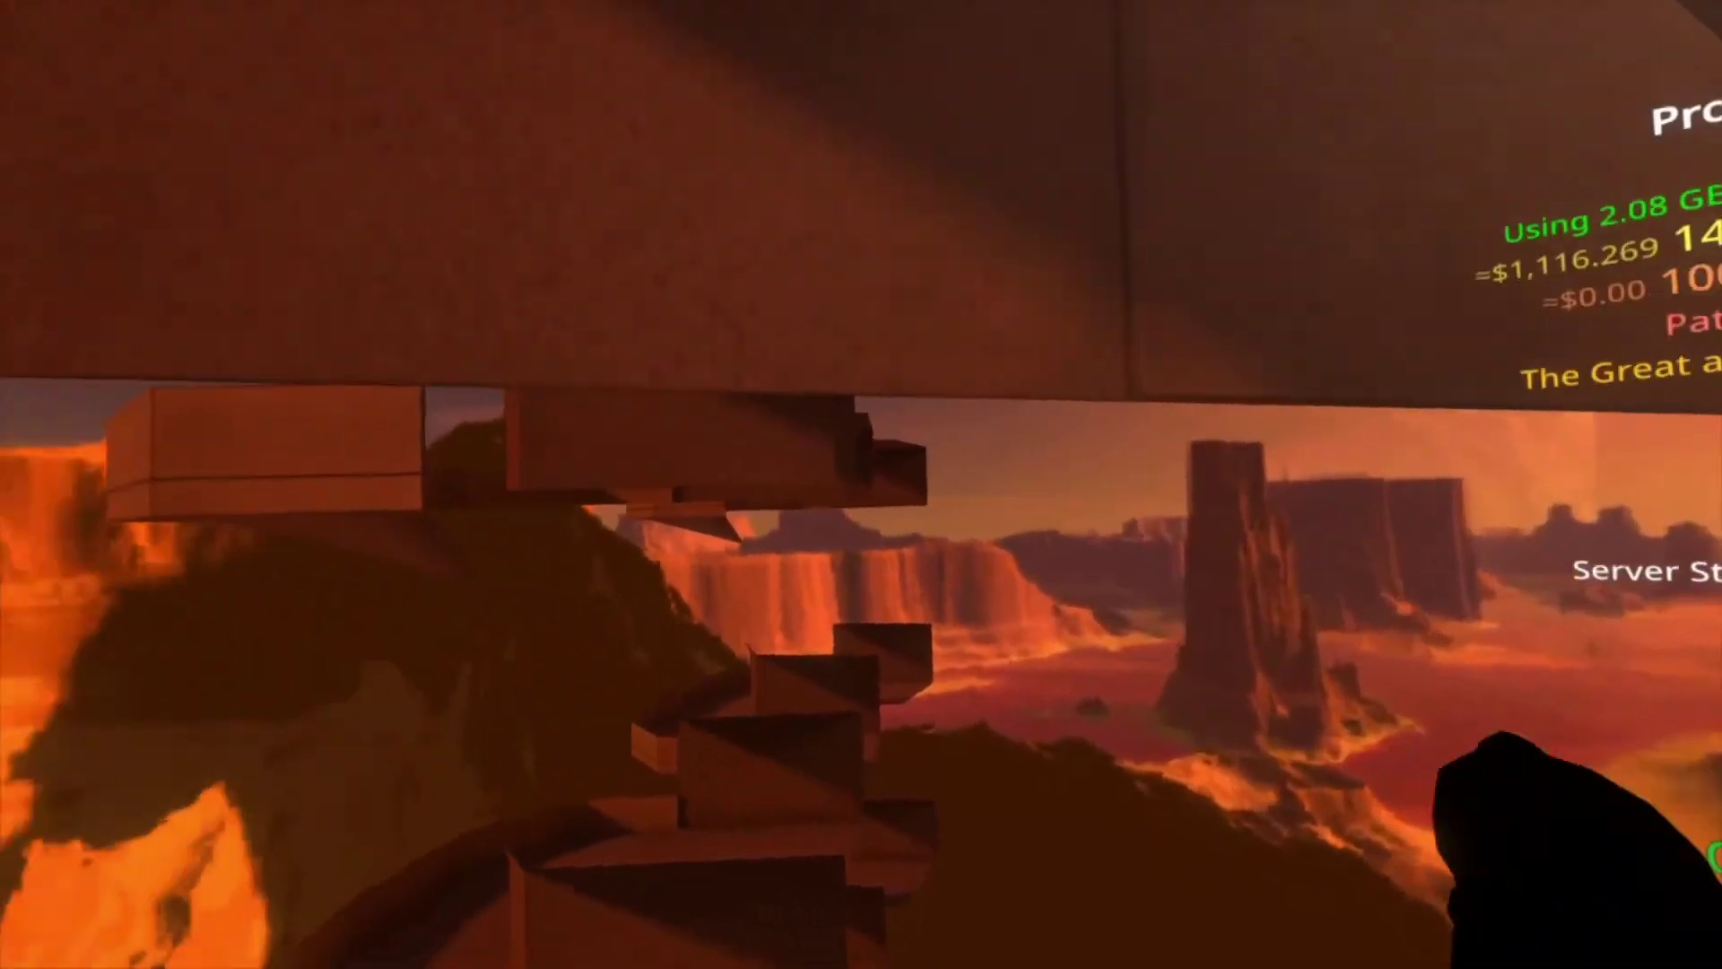
Switch the camera control's side settings from the anchor options to the streaming and recording options.
key(Escape)
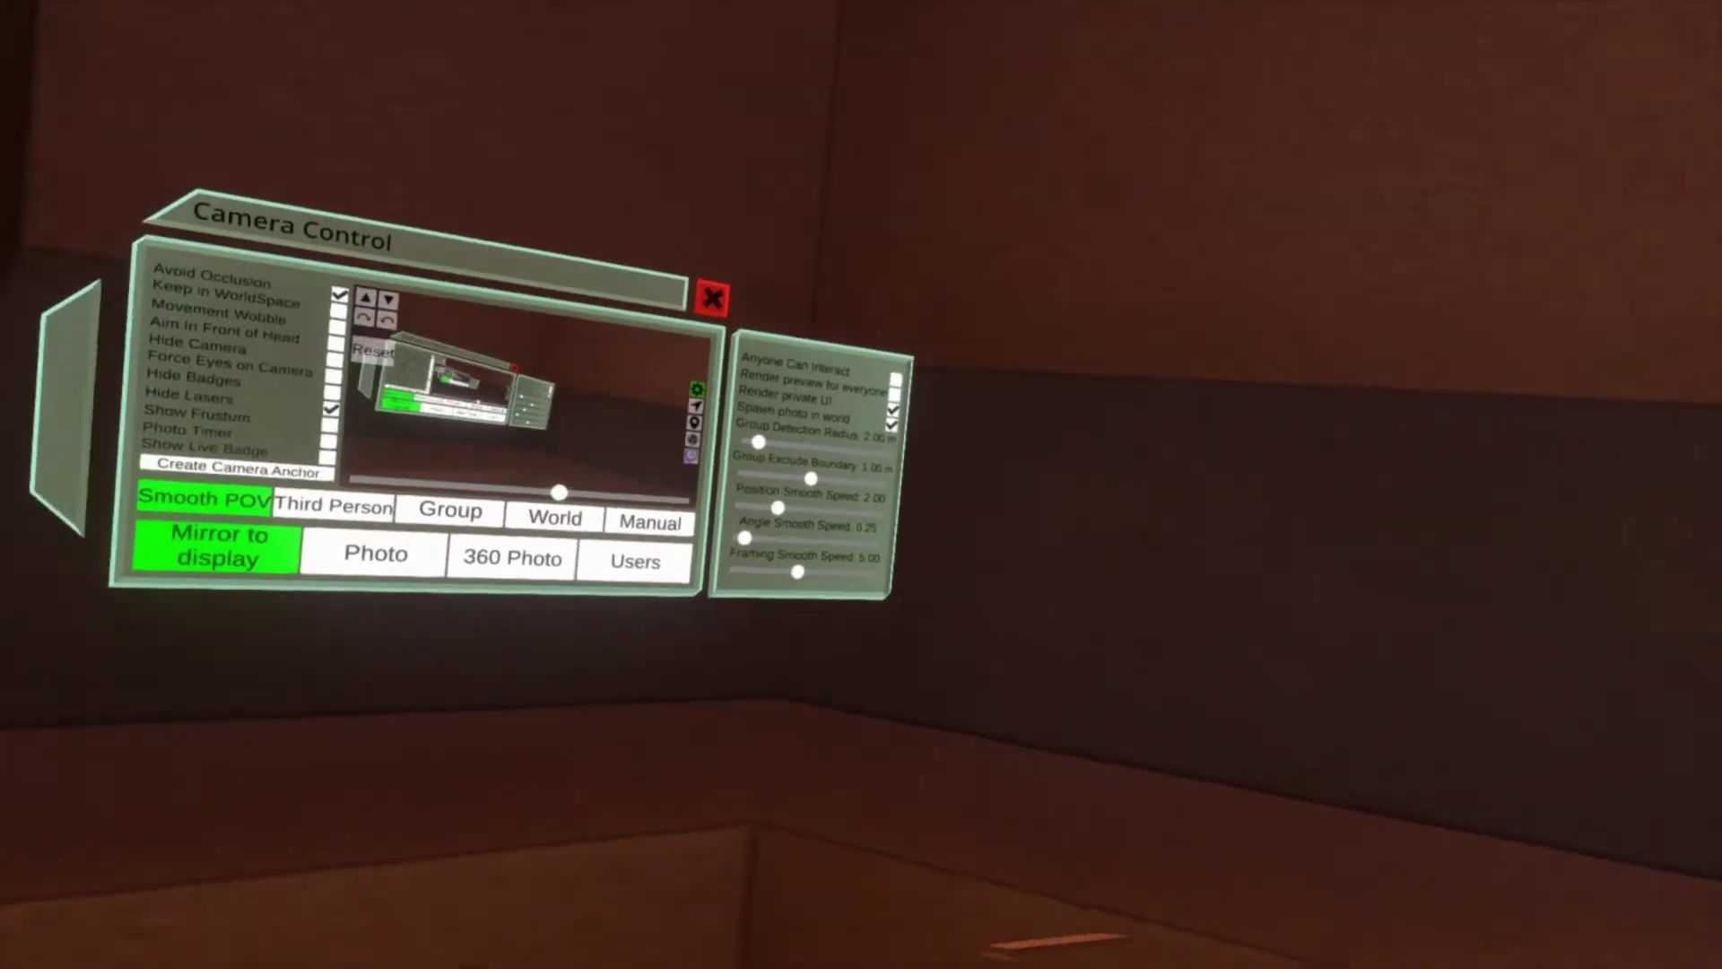
click(690, 456)
click(694, 422)
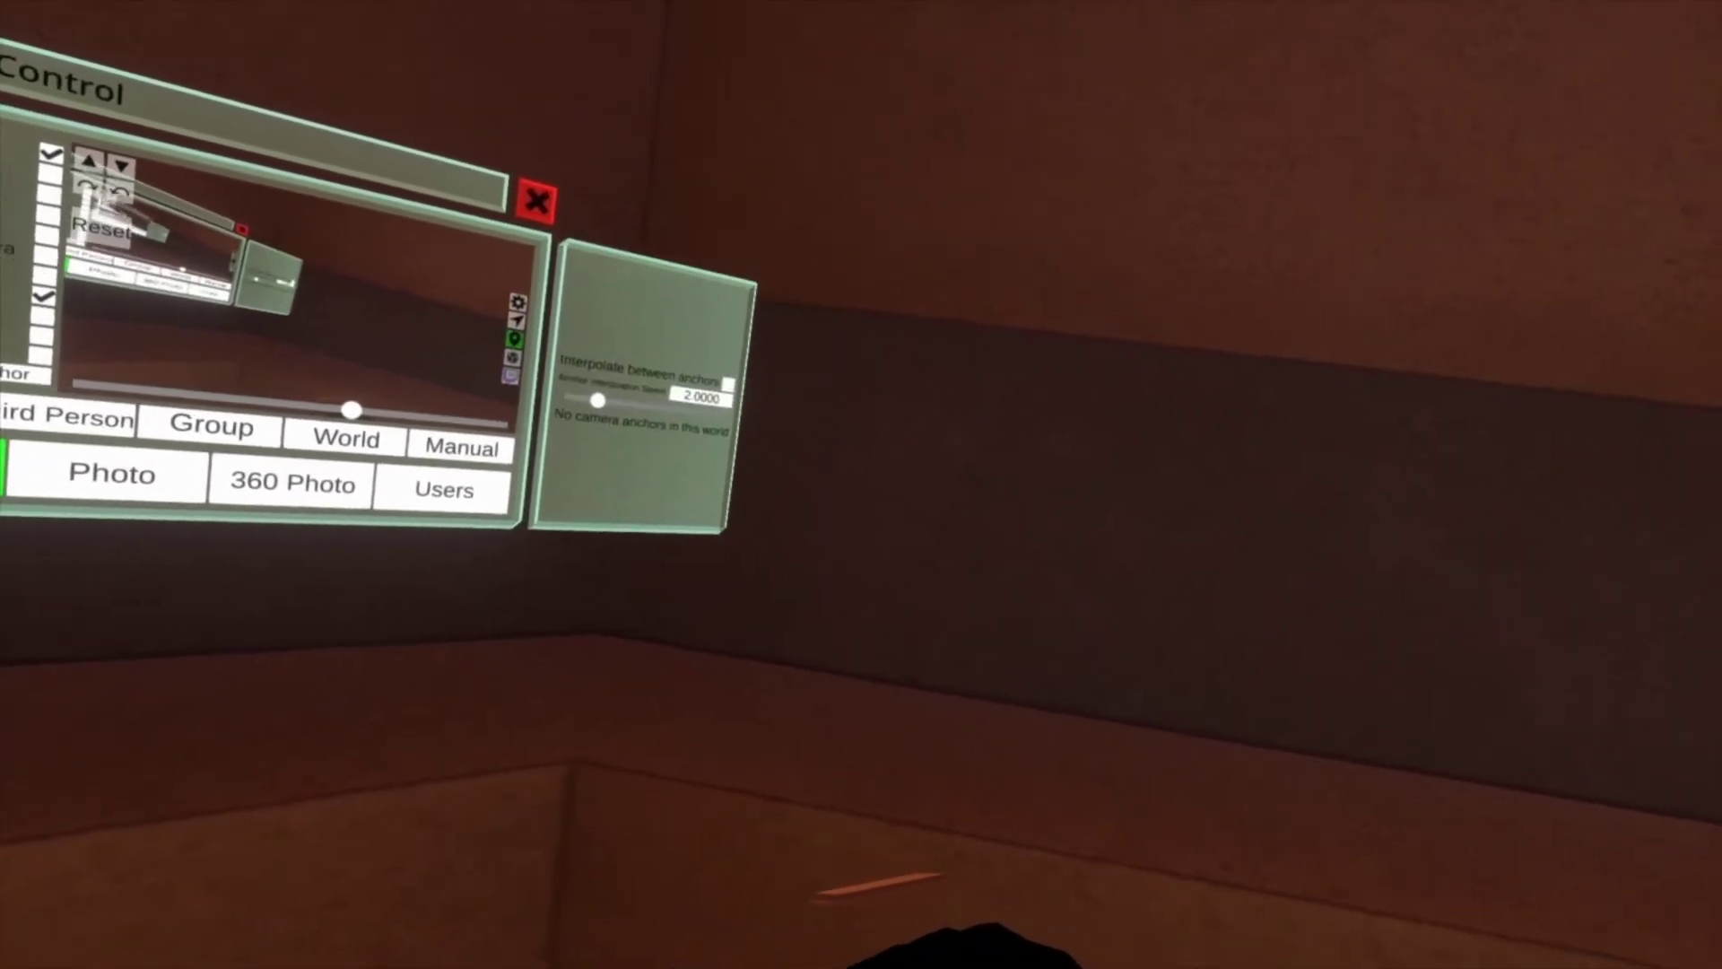
click(512, 357)
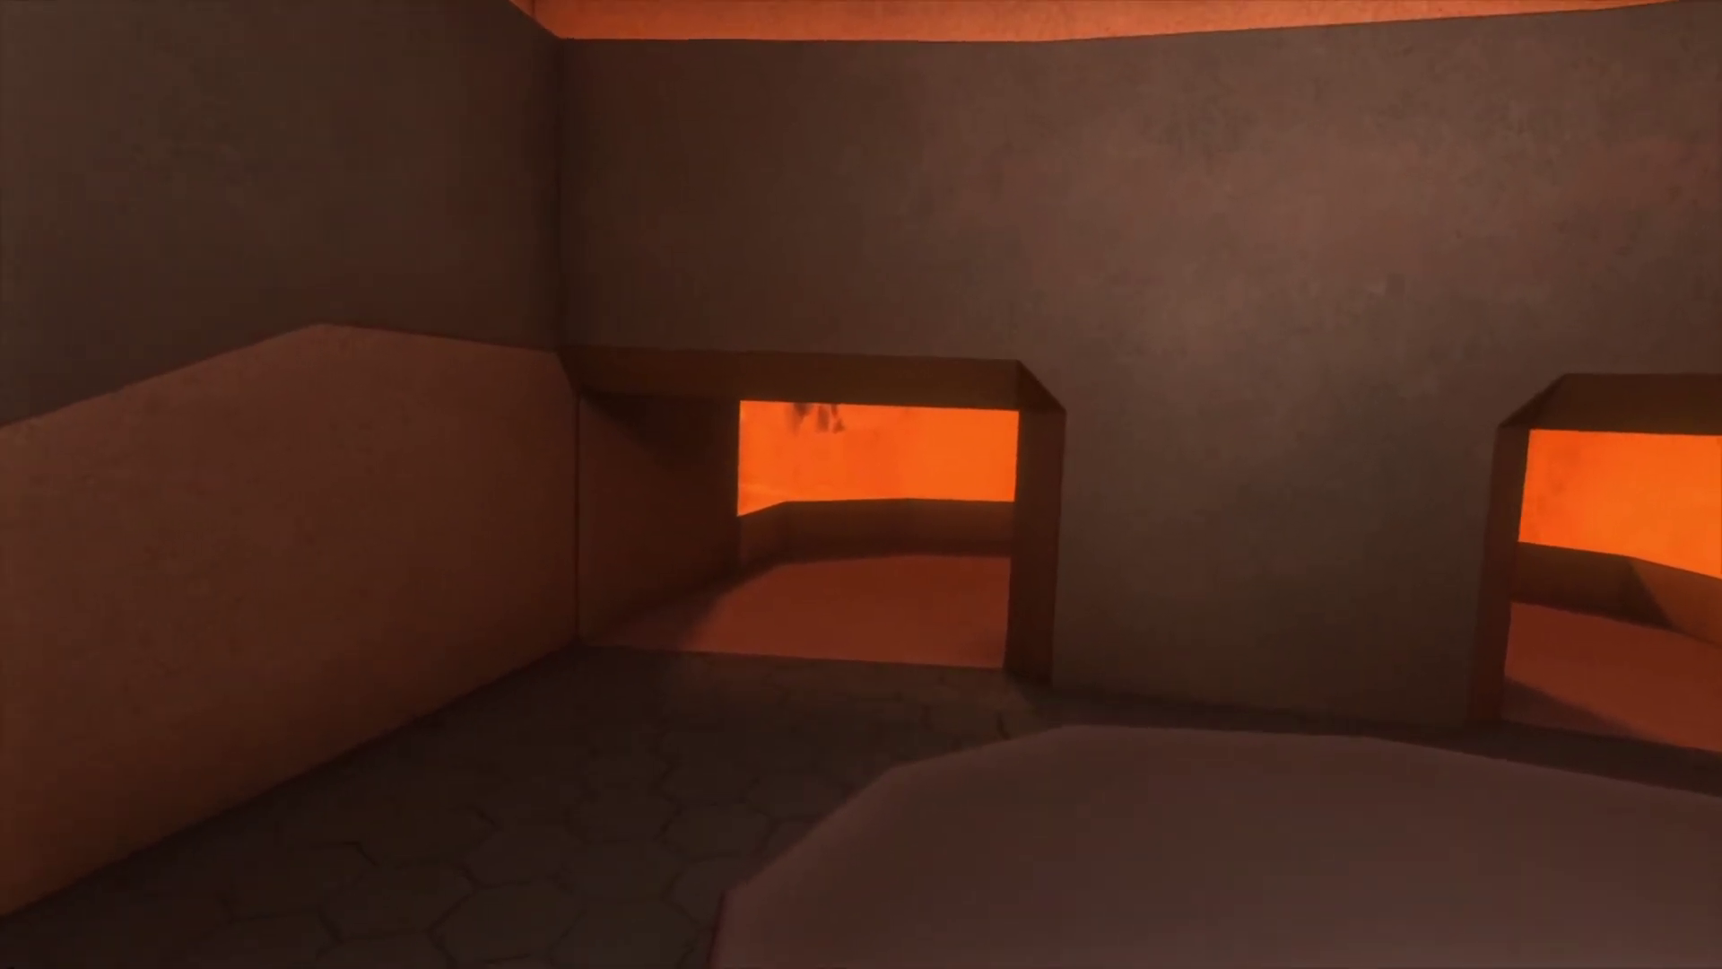
Close the Desert Meeting Space world and discard its changes.
key(Escape)
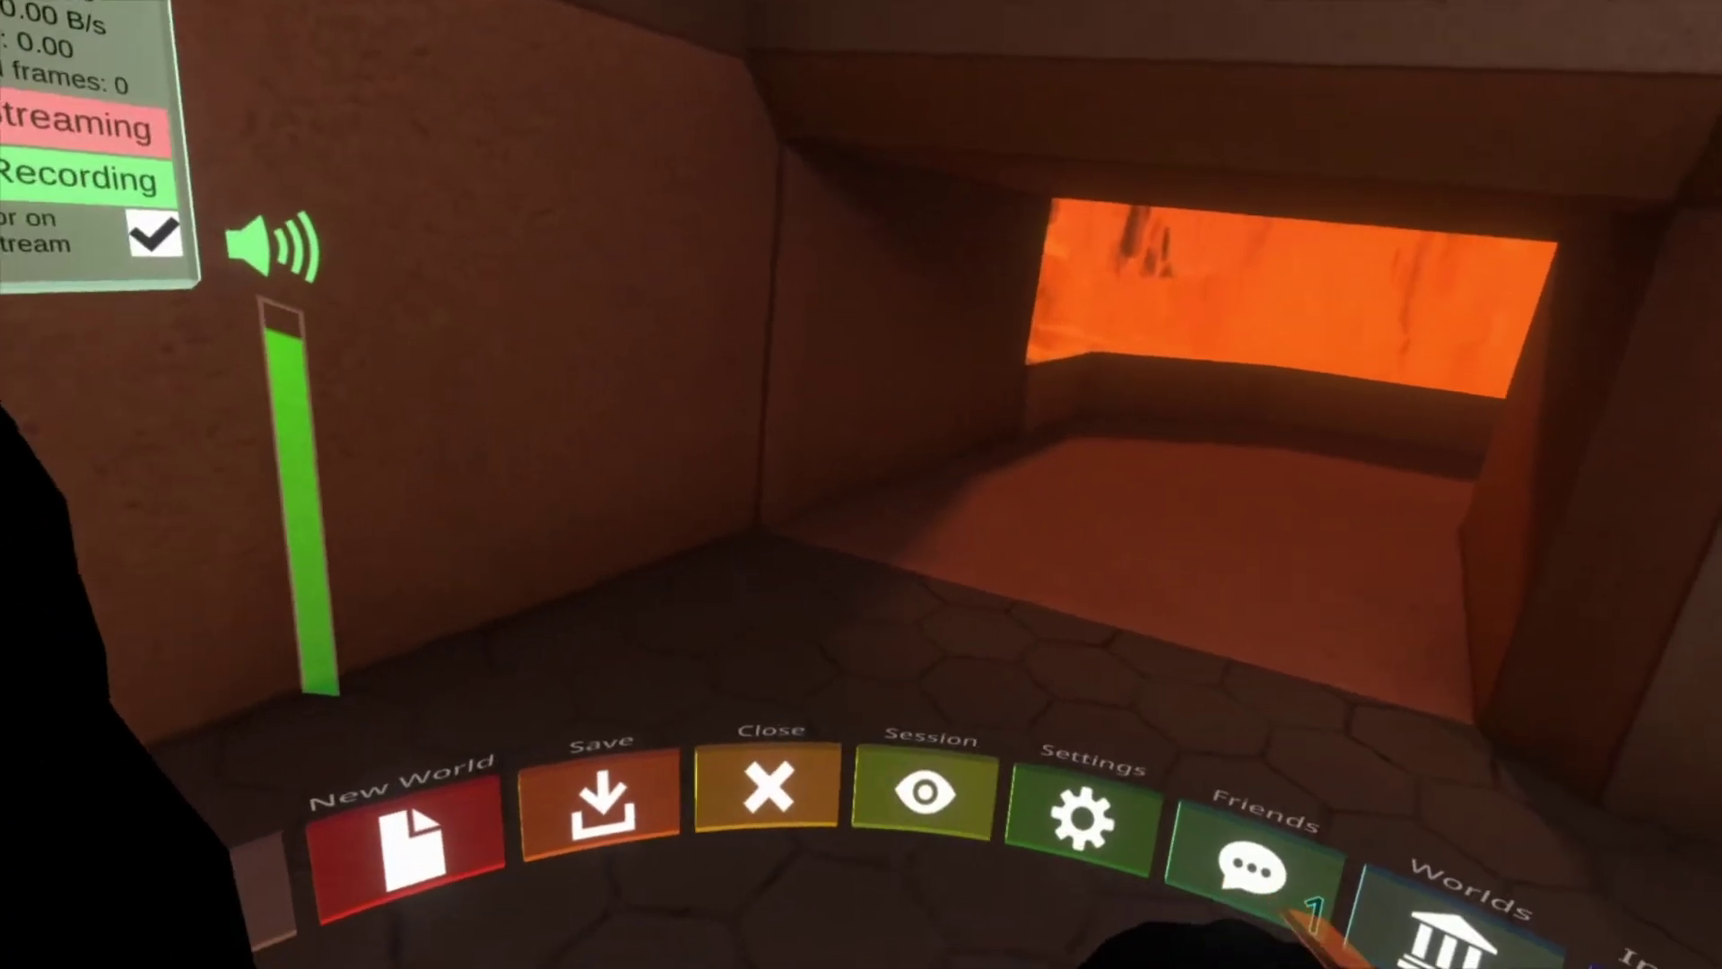
click(709, 794)
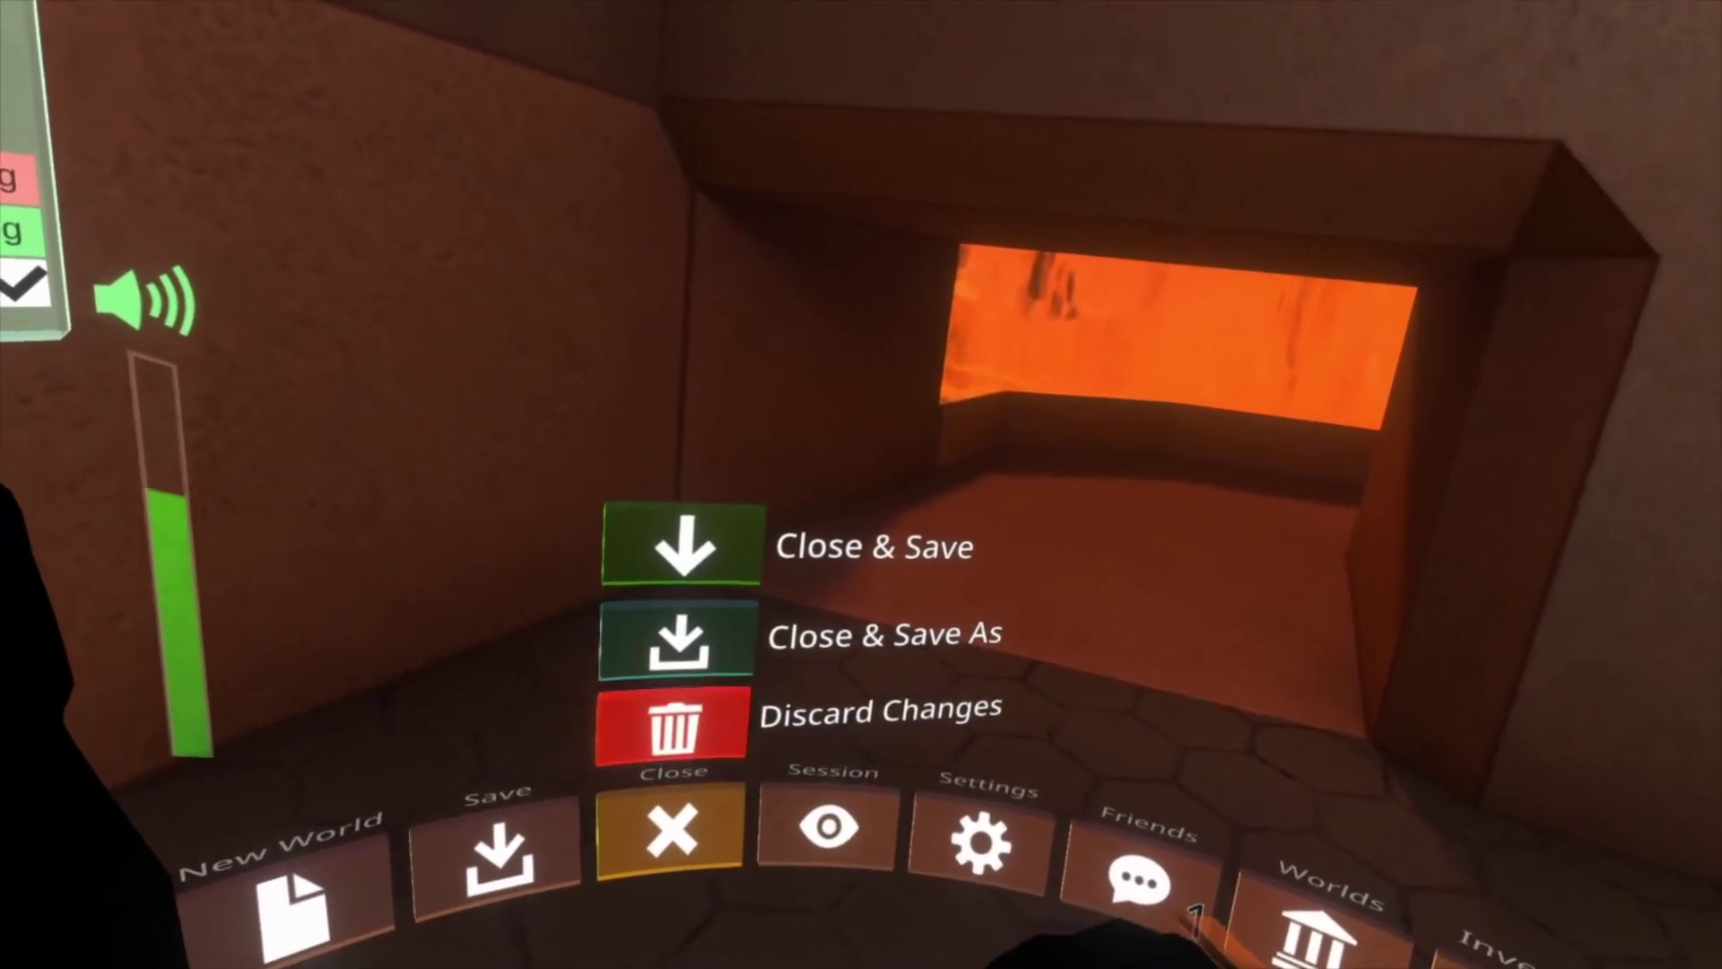
click(673, 704)
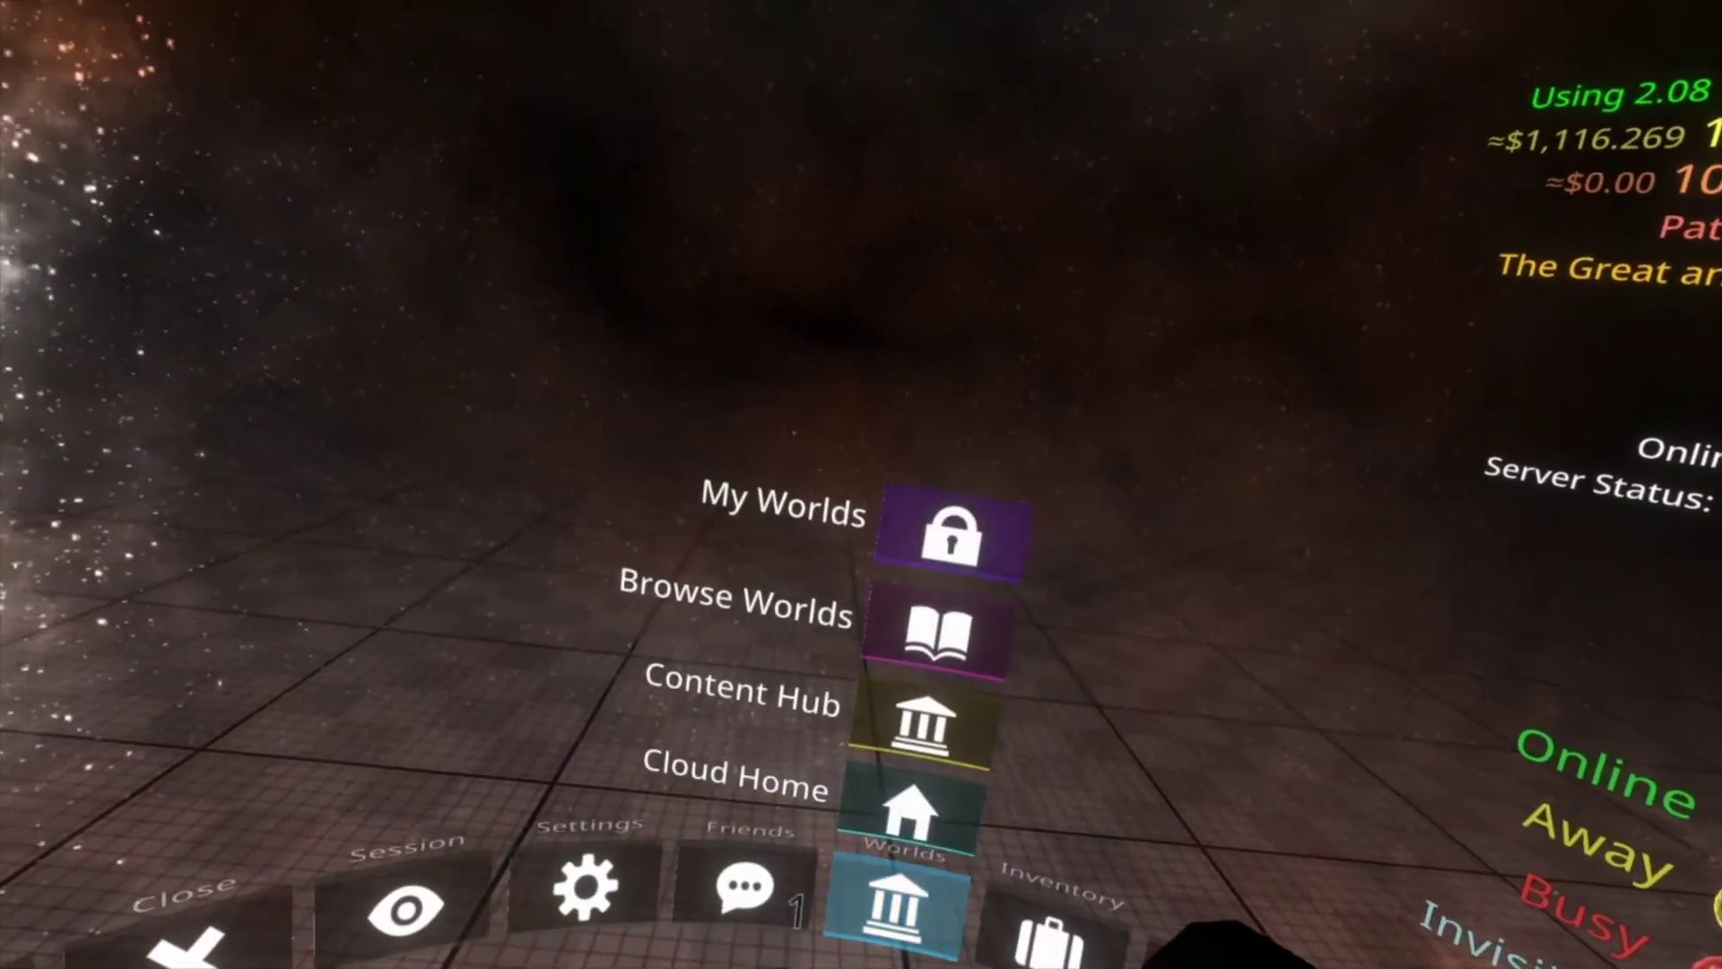
Find the File Test world in the My Worlds list and show its details.
click(953, 535)
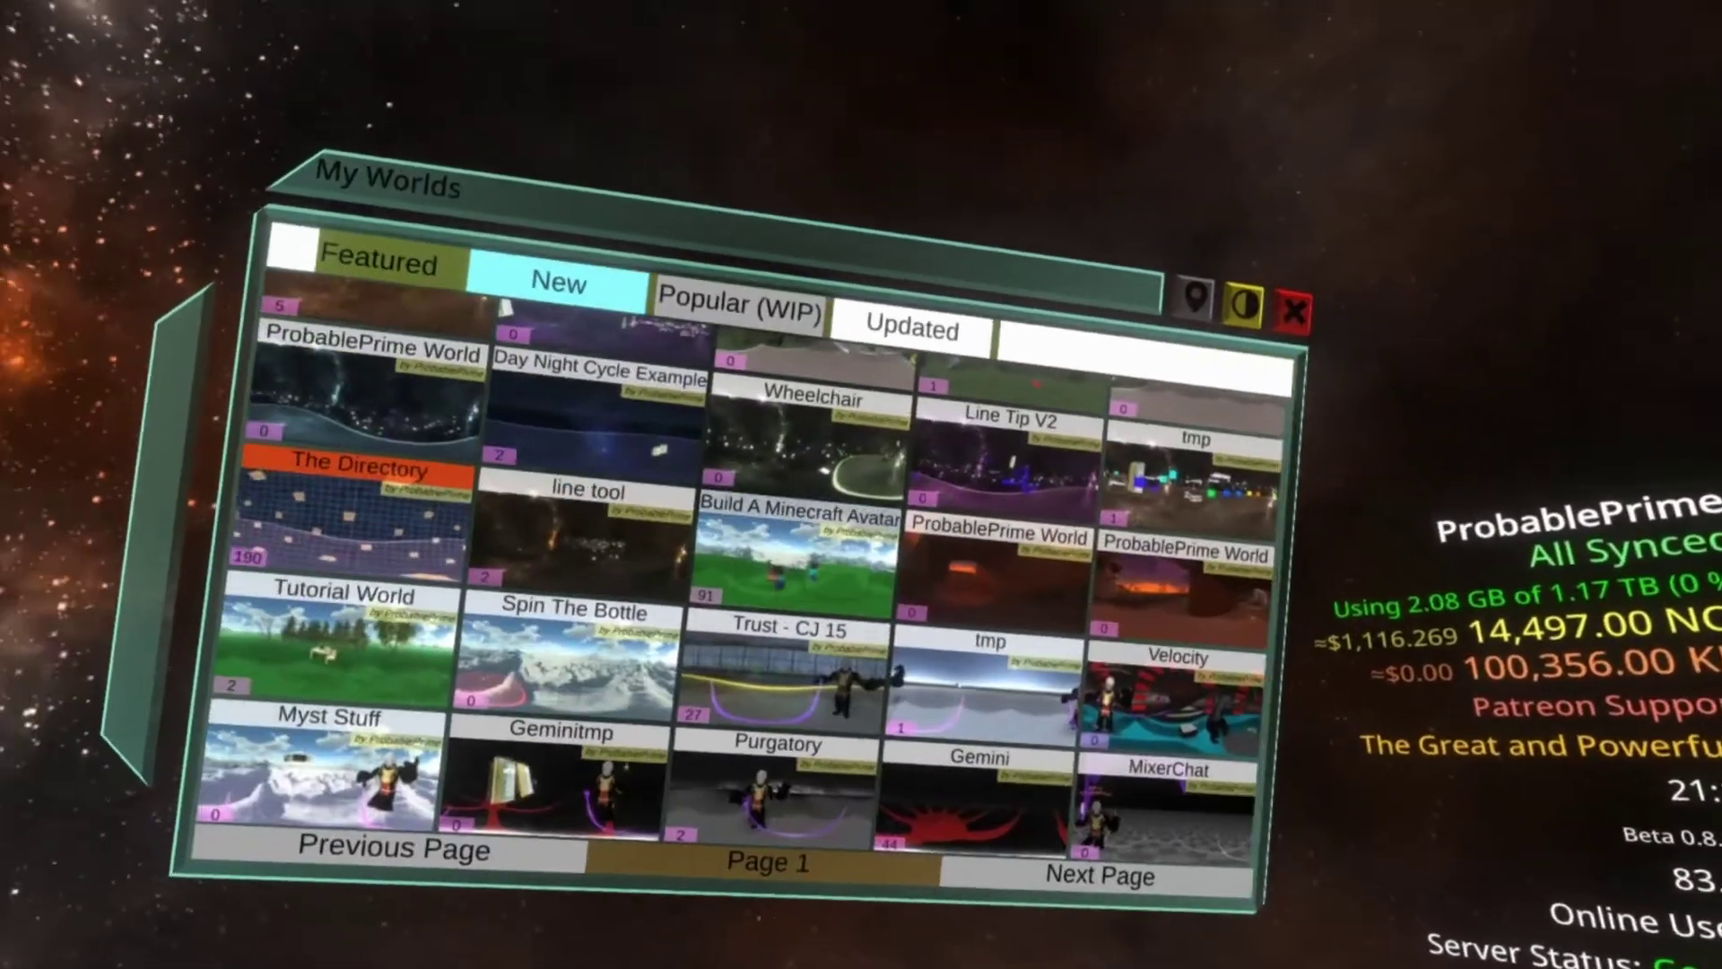
scroll(955, 619, up, 3)
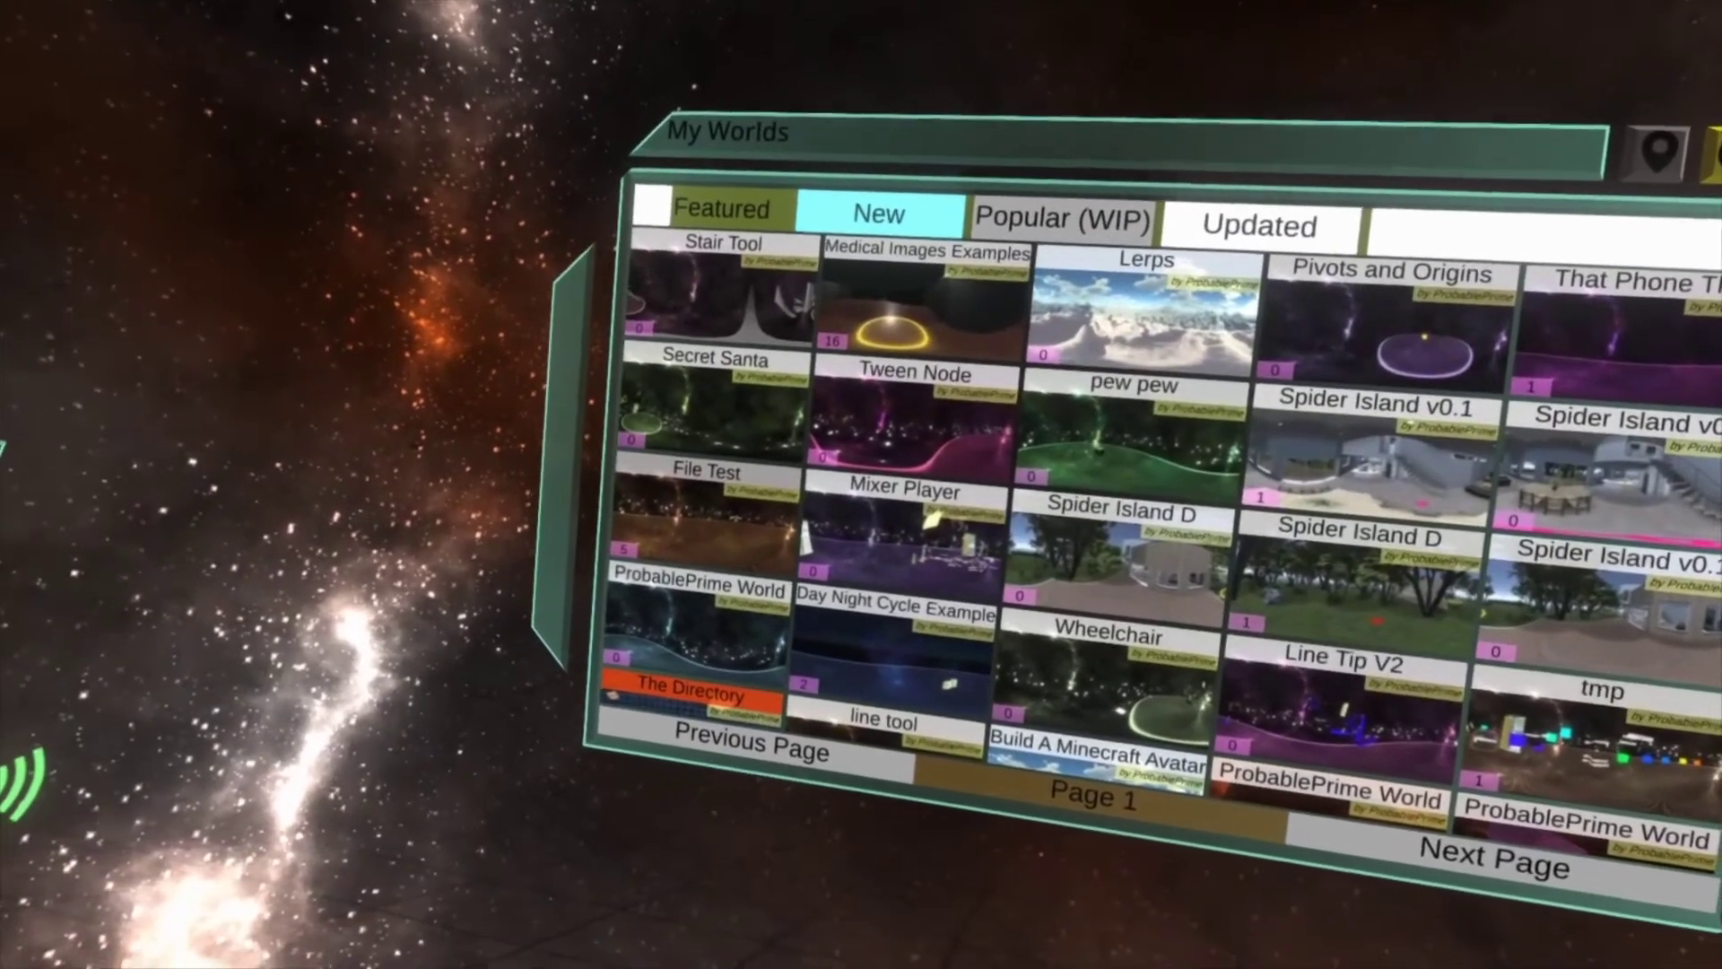
click(646, 592)
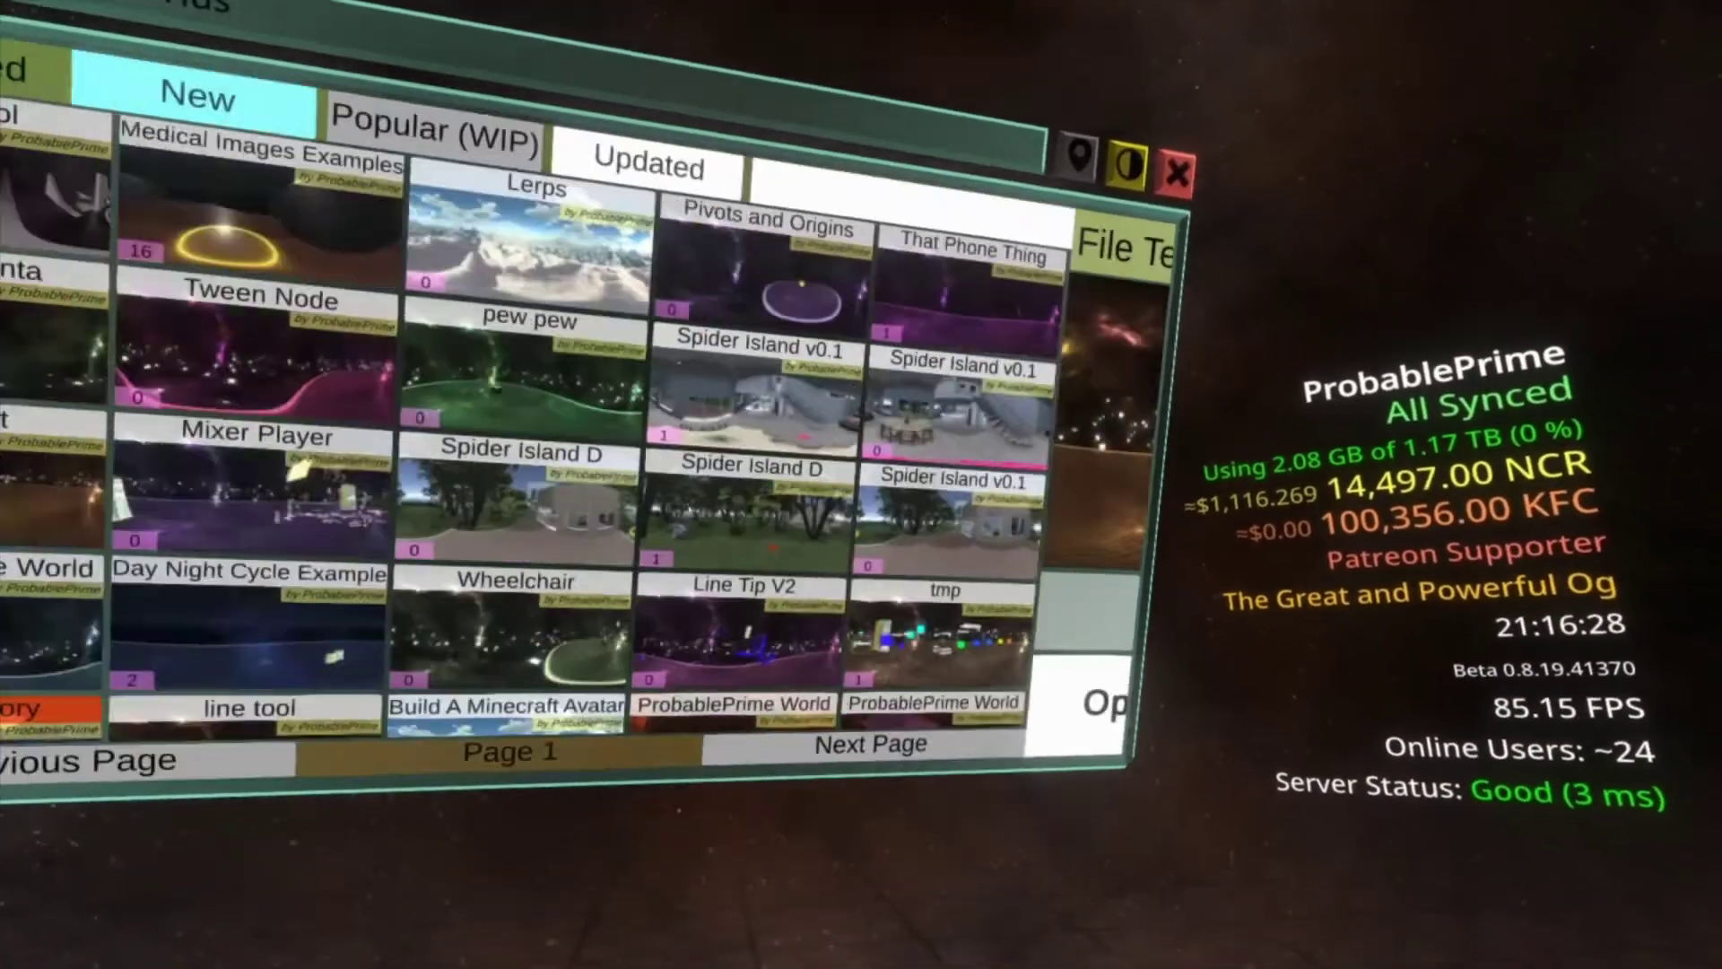
click(930, 804)
click(960, 508)
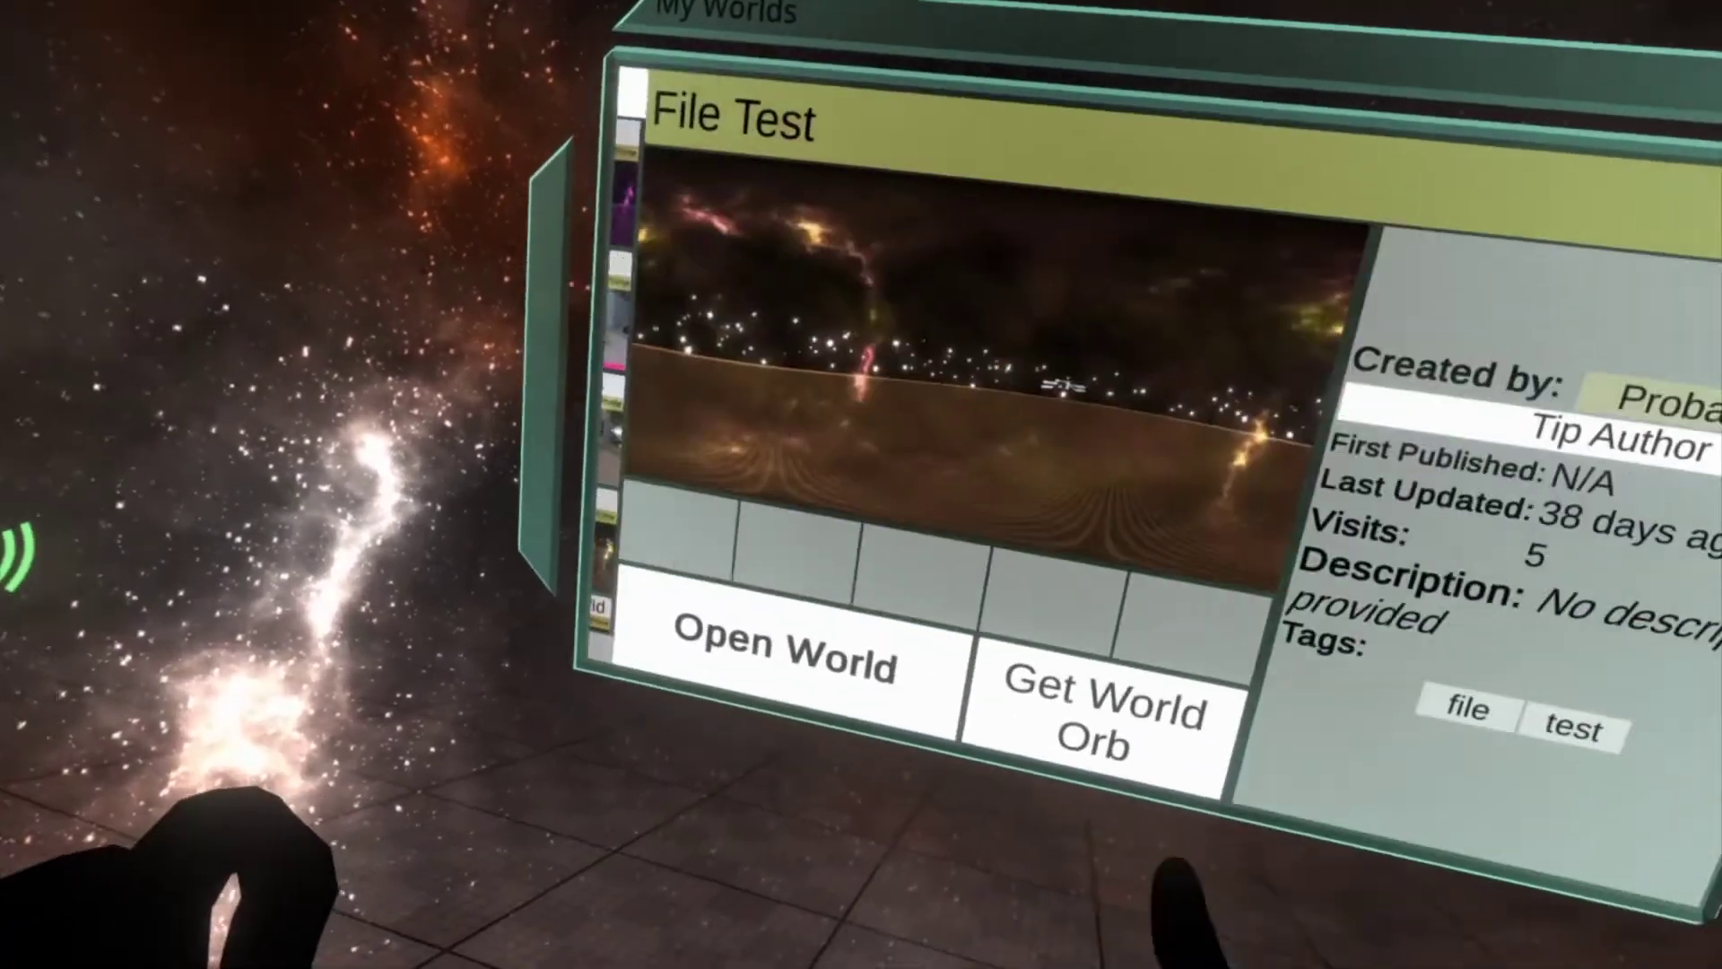
Get world orbs for the File Test and pew pew worlds from the My Worlds listings.
click(1103, 713)
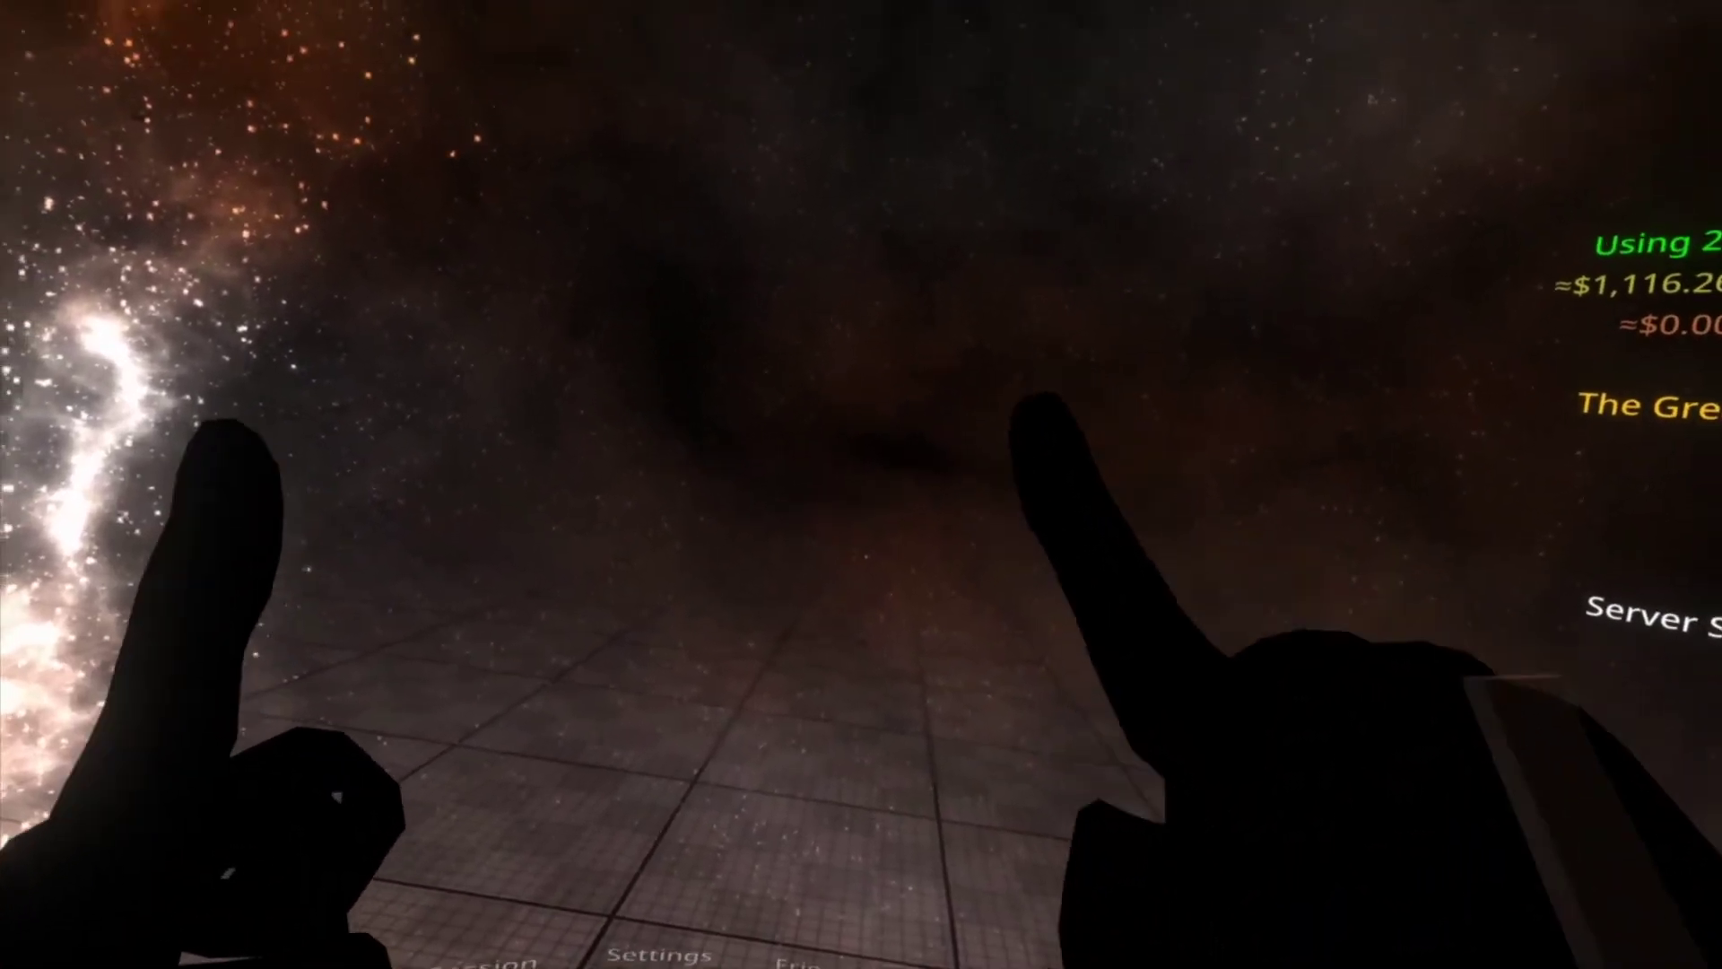
click(969, 942)
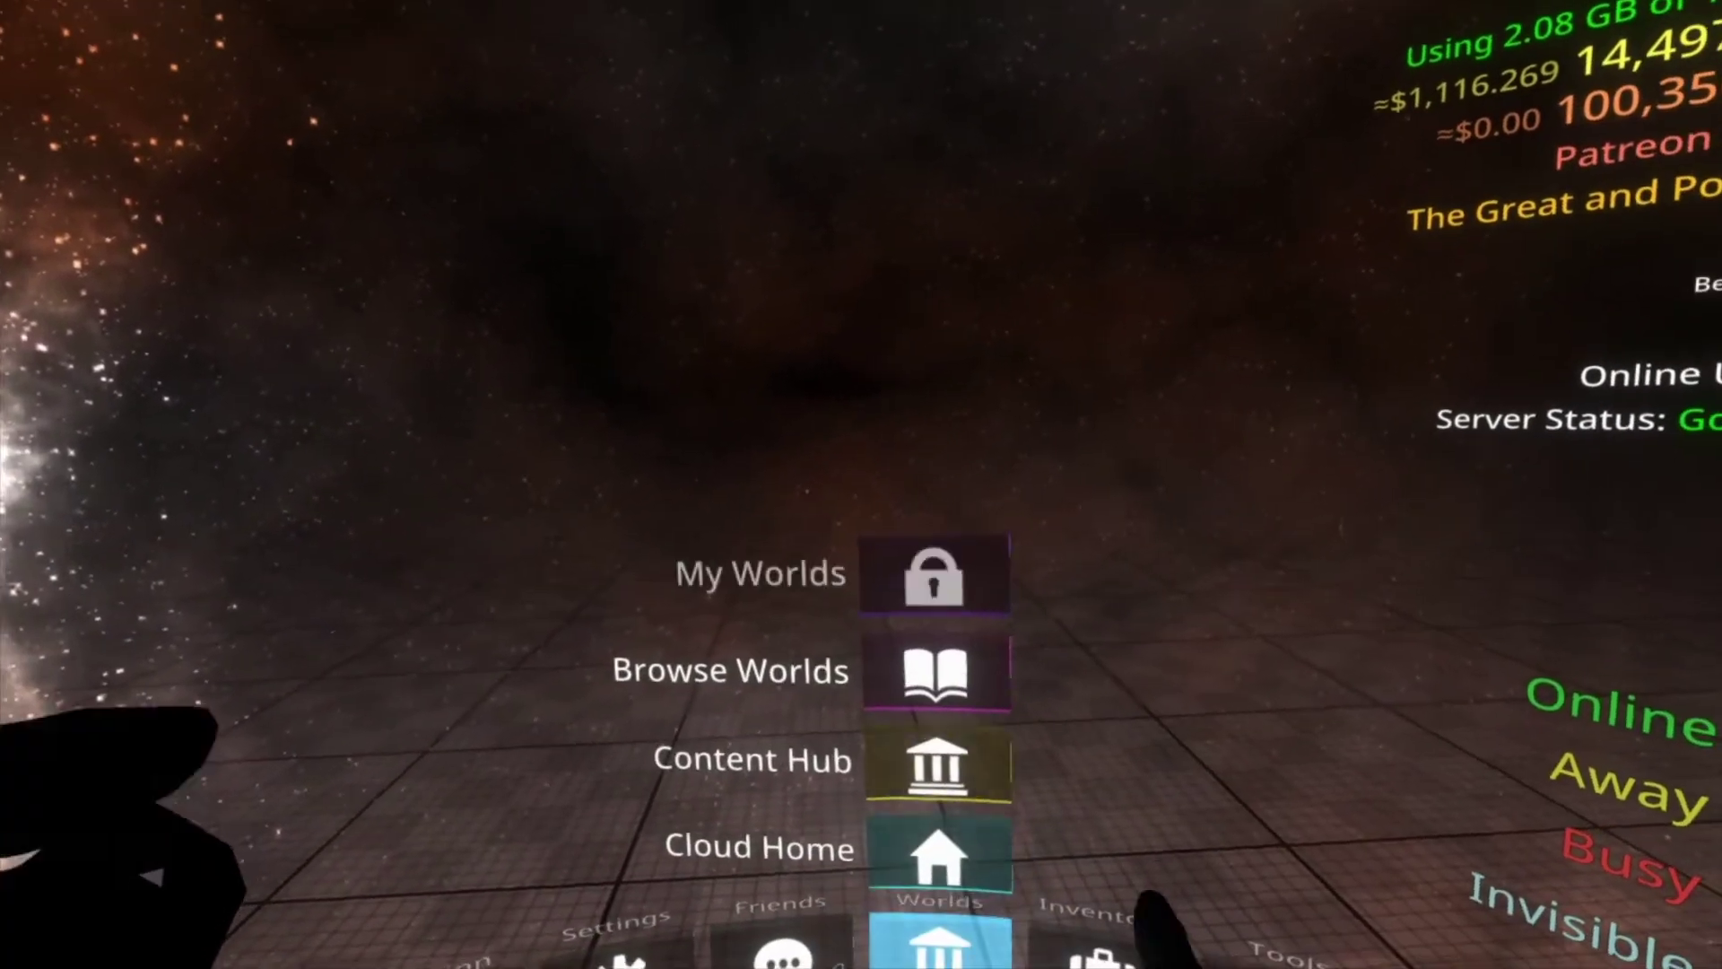
click(934, 576)
click(1169, 218)
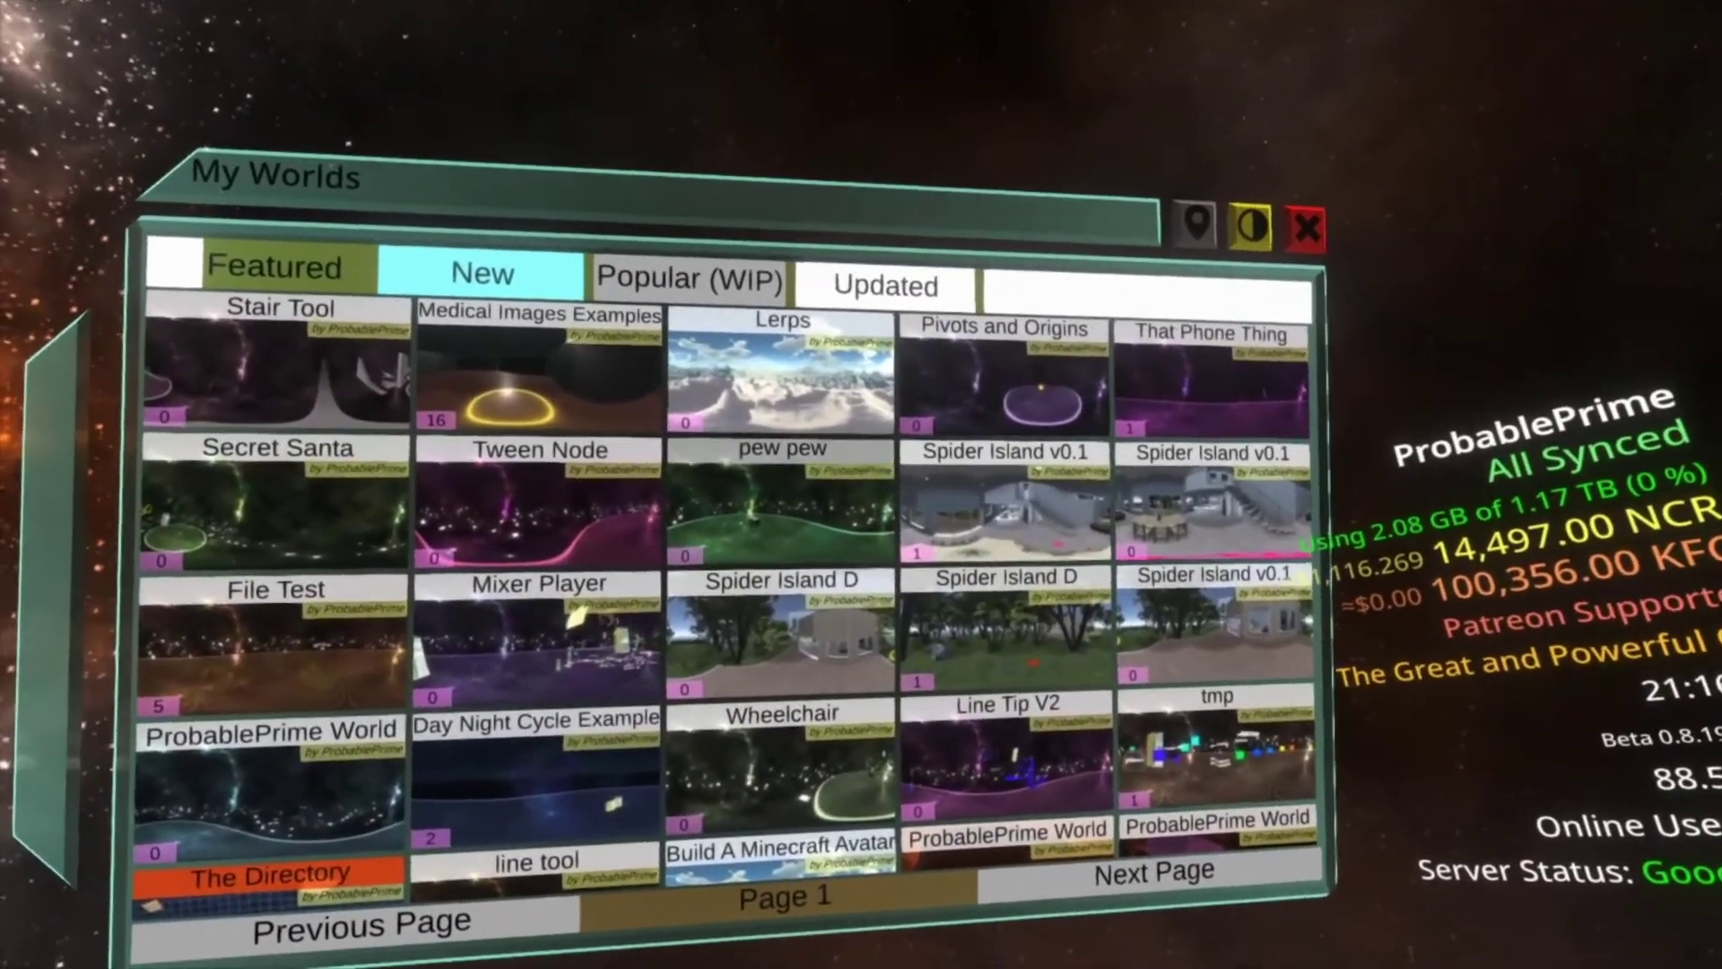
click(740, 352)
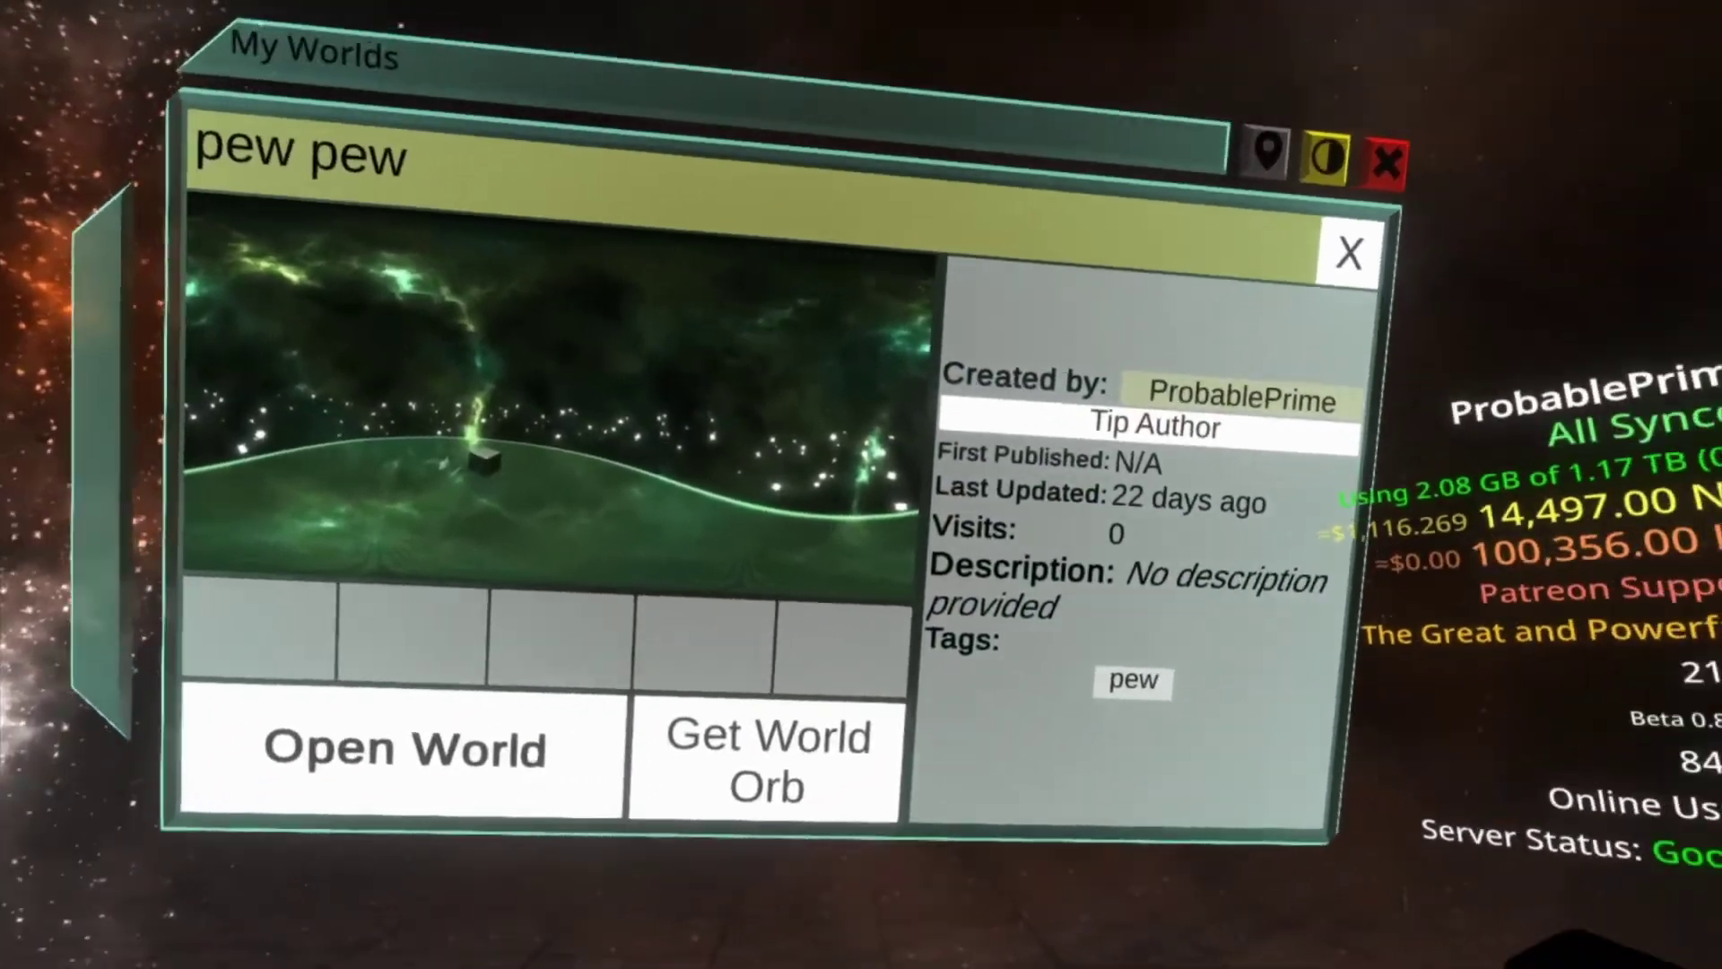
click(869, 776)
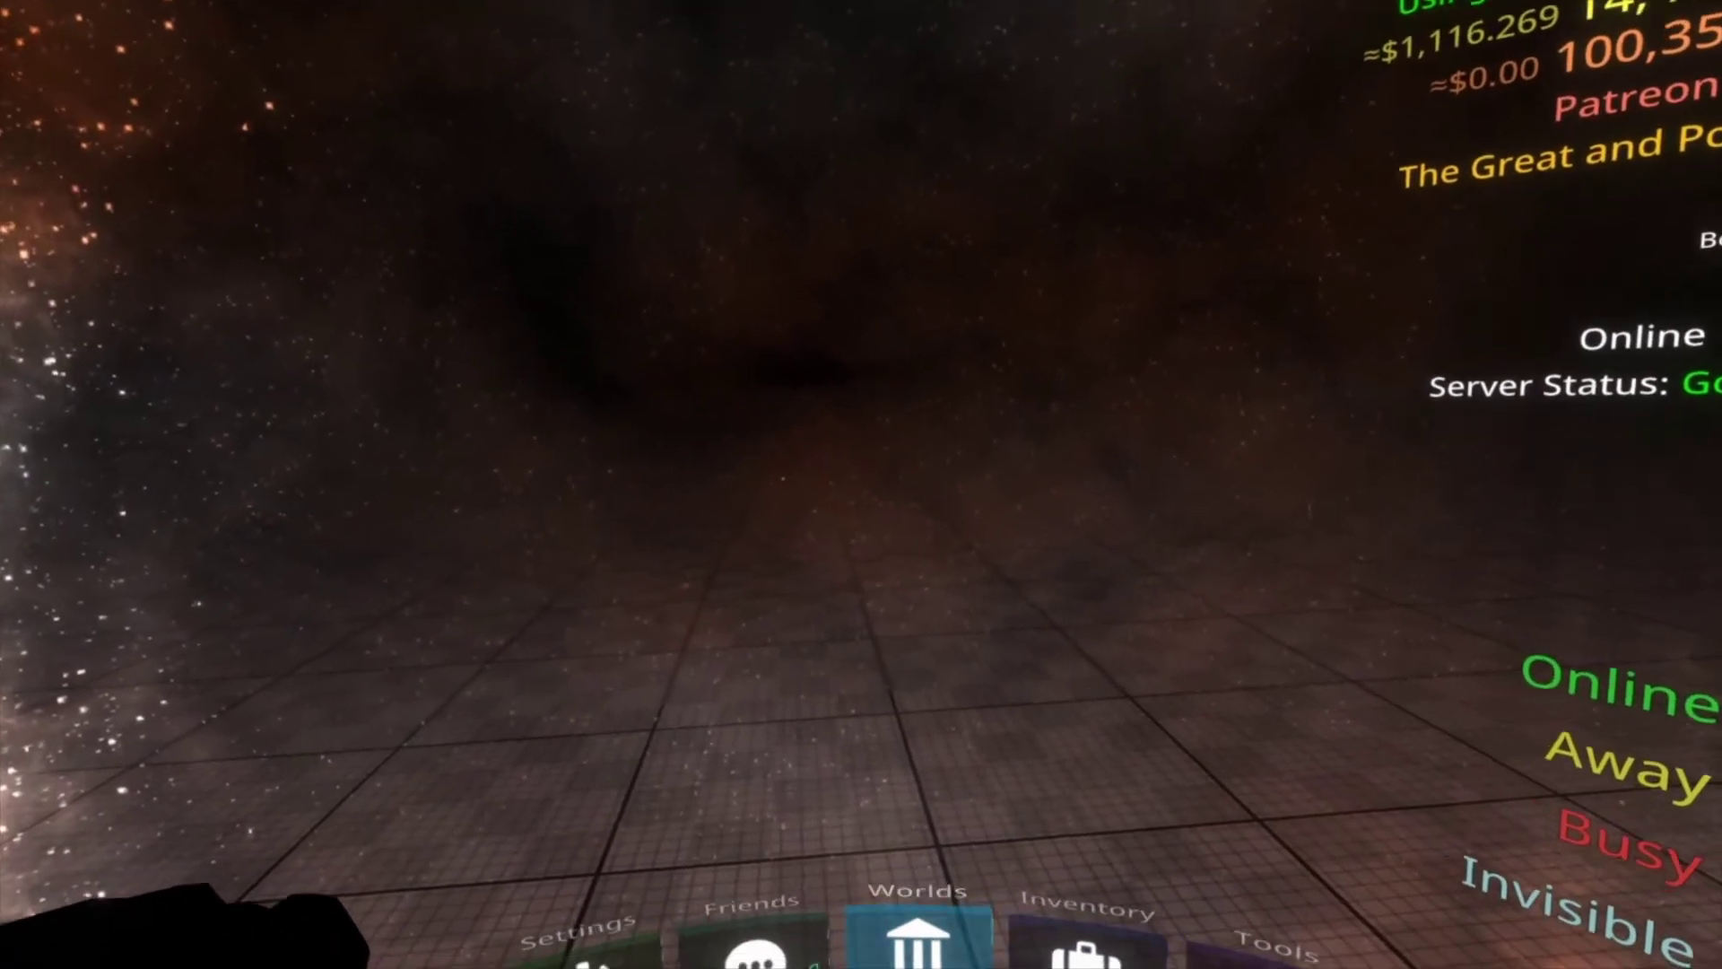
Open the worlds folder in the personal inventory and look through the world orbs saved there.
click(1087, 951)
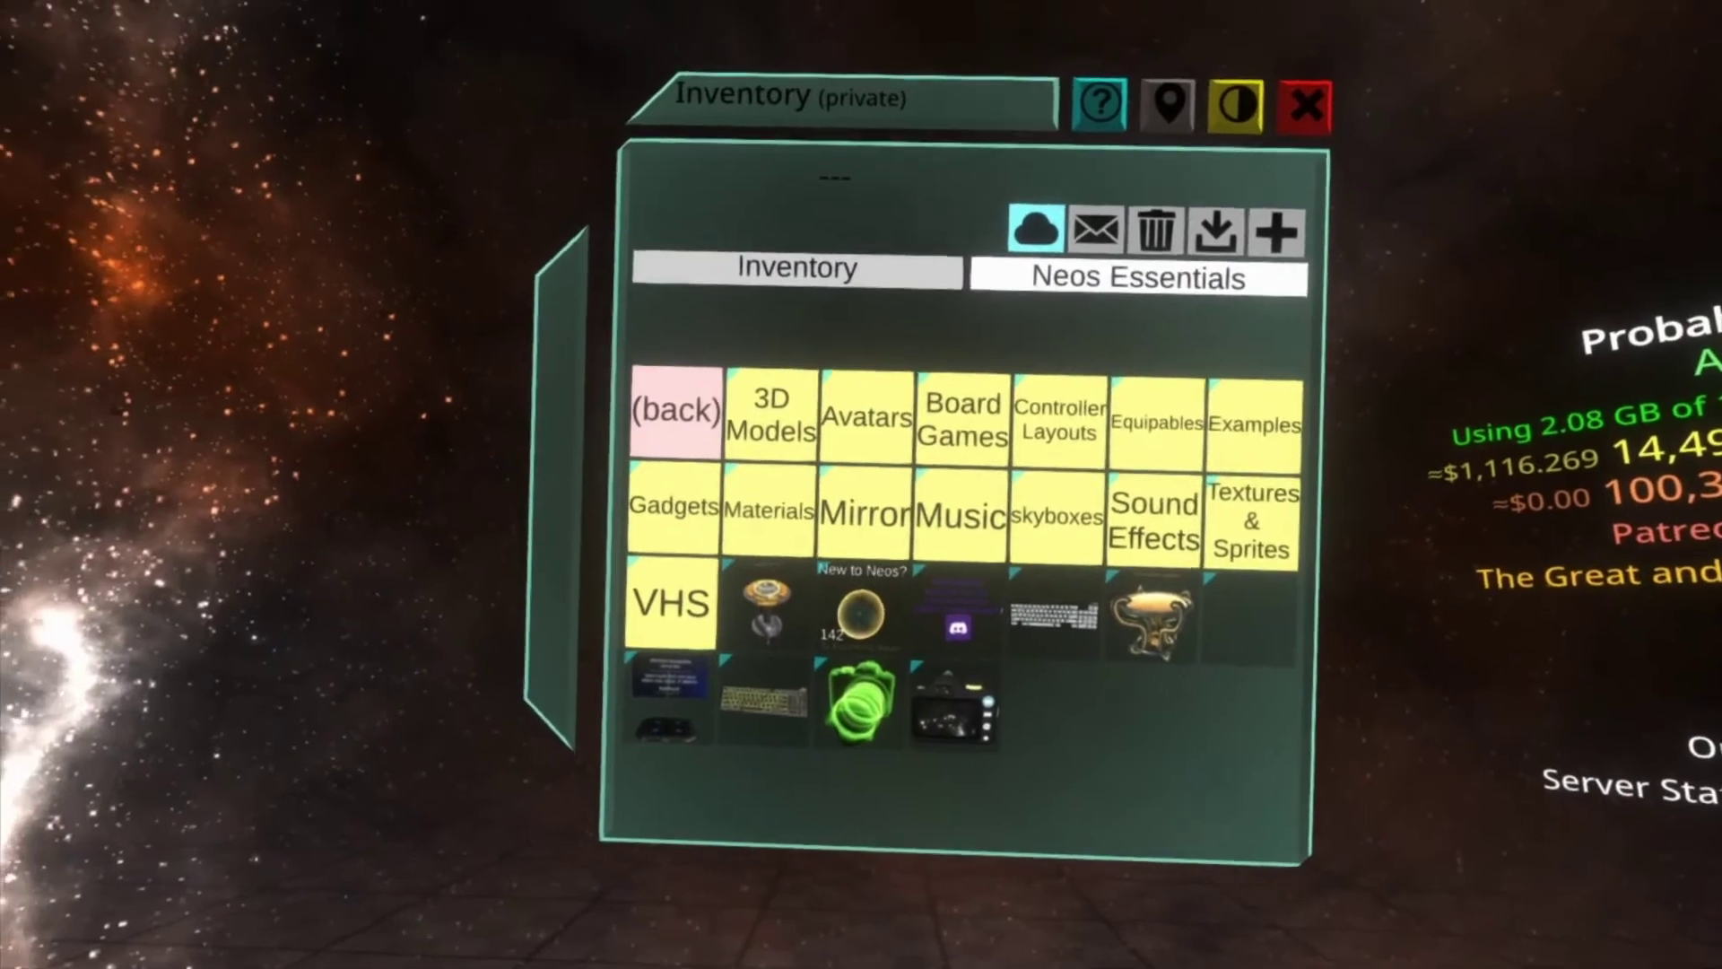
click(799, 265)
double_click(637, 568)
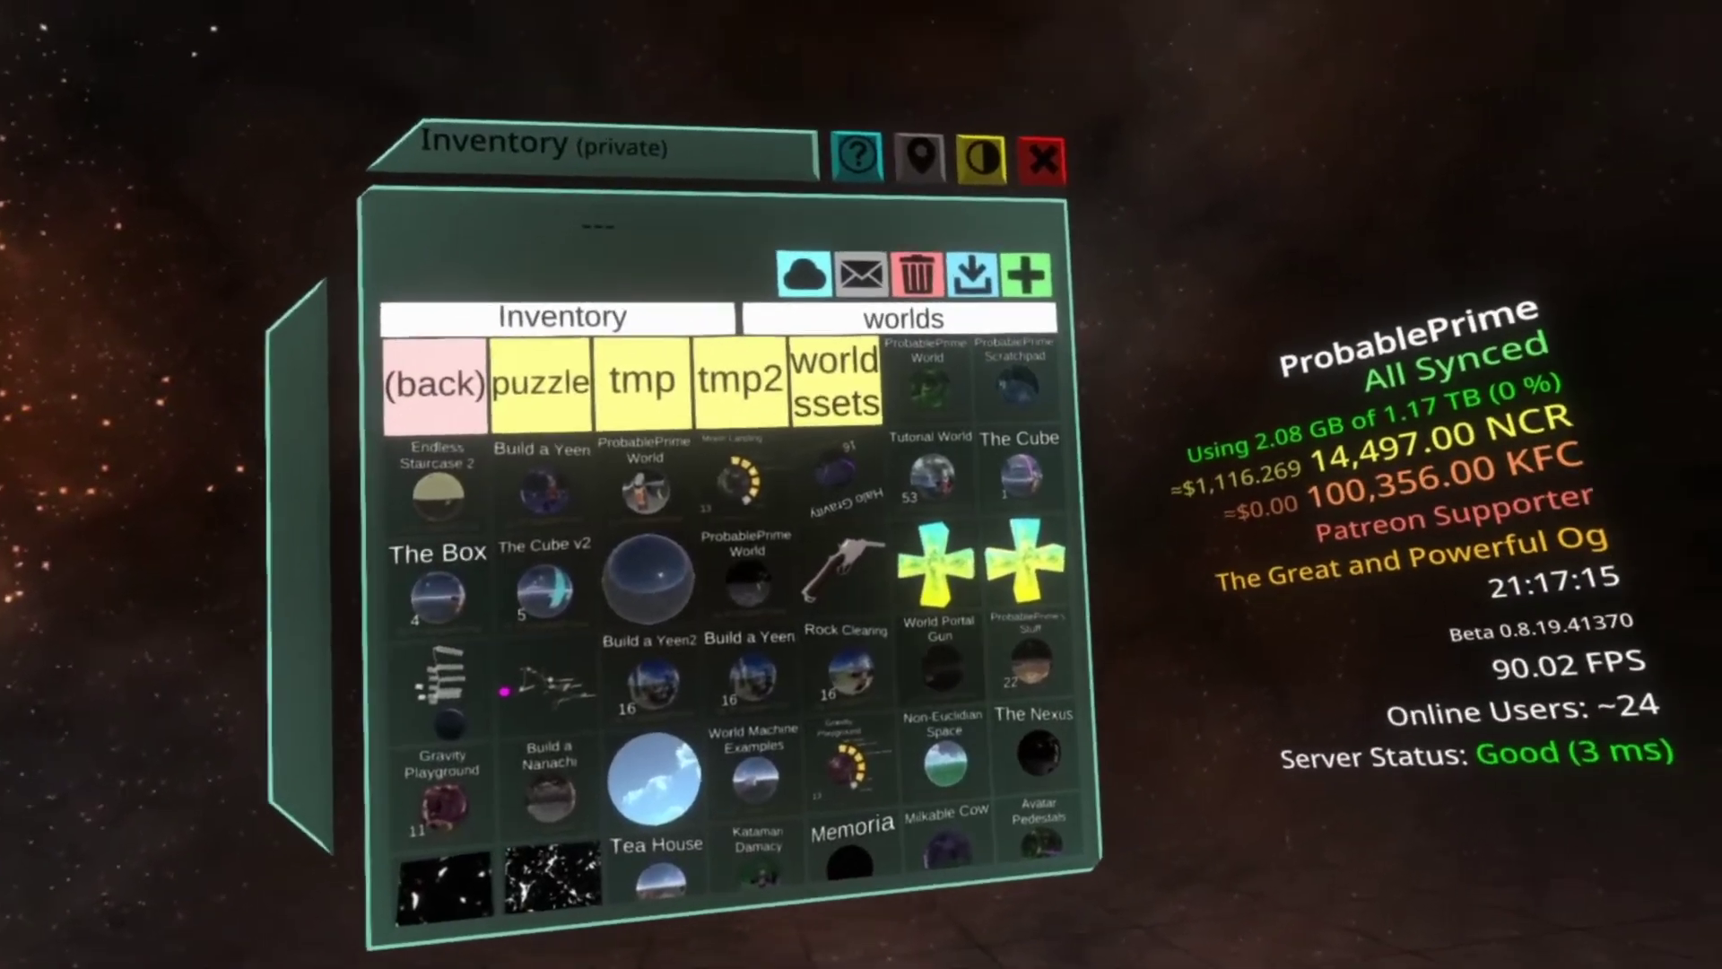
drag(933, 749, 958, 270)
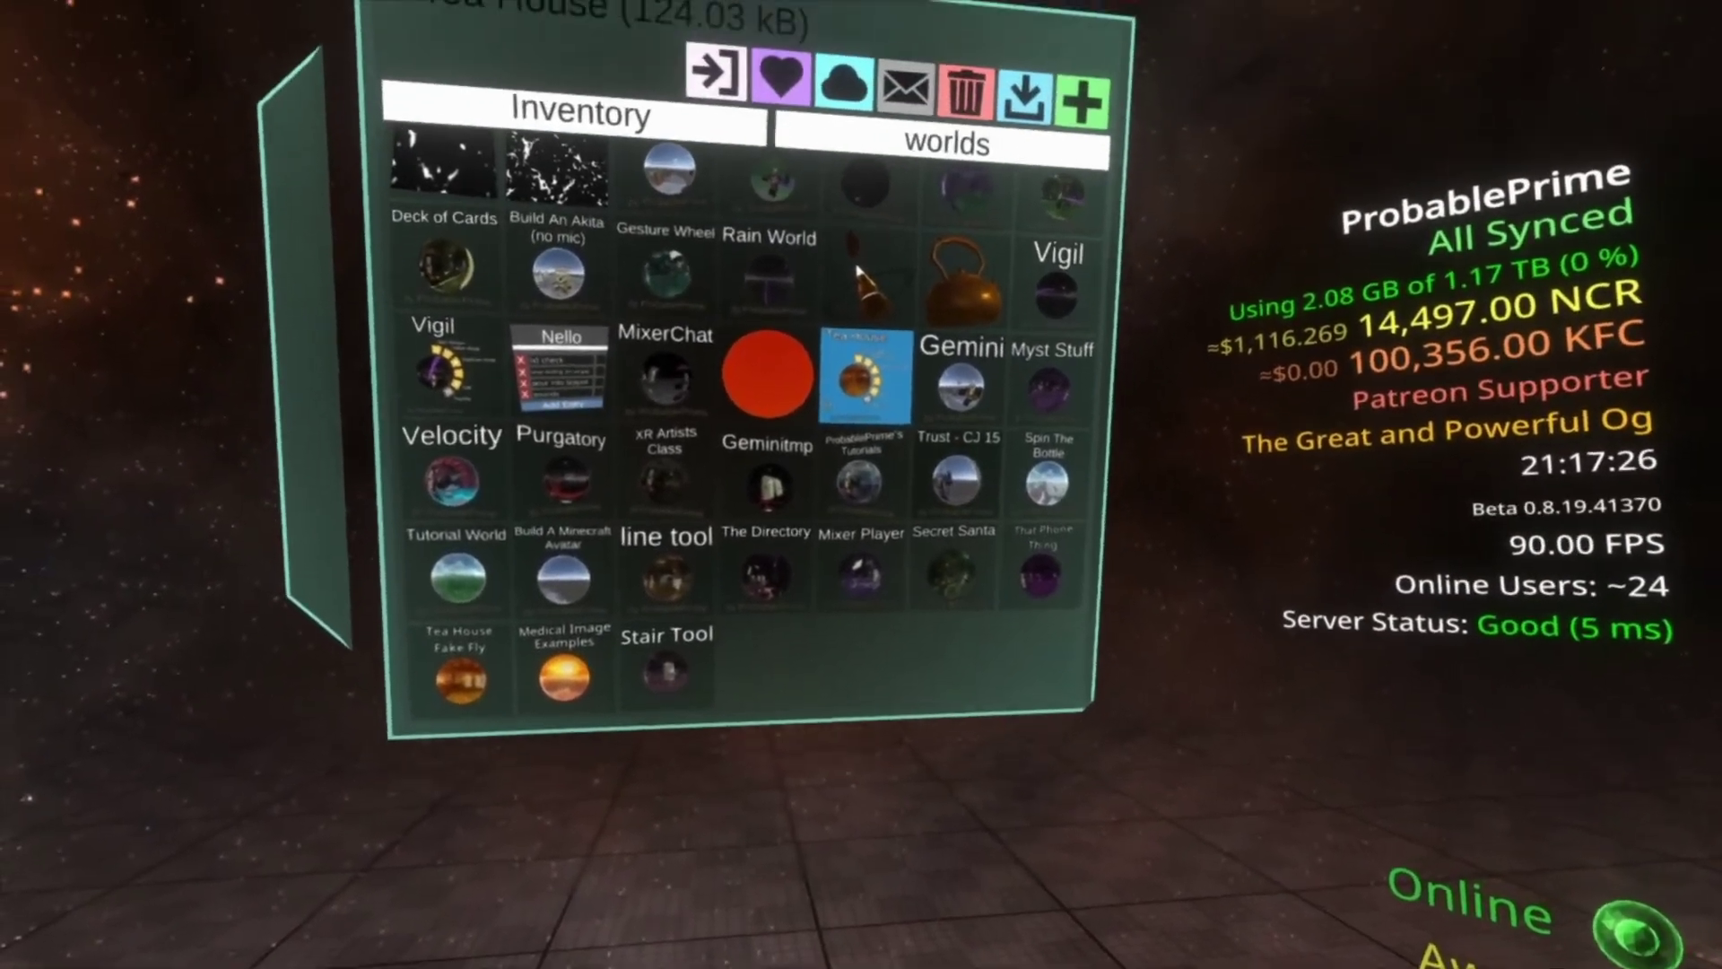
scroll(1112, 466, up, 3)
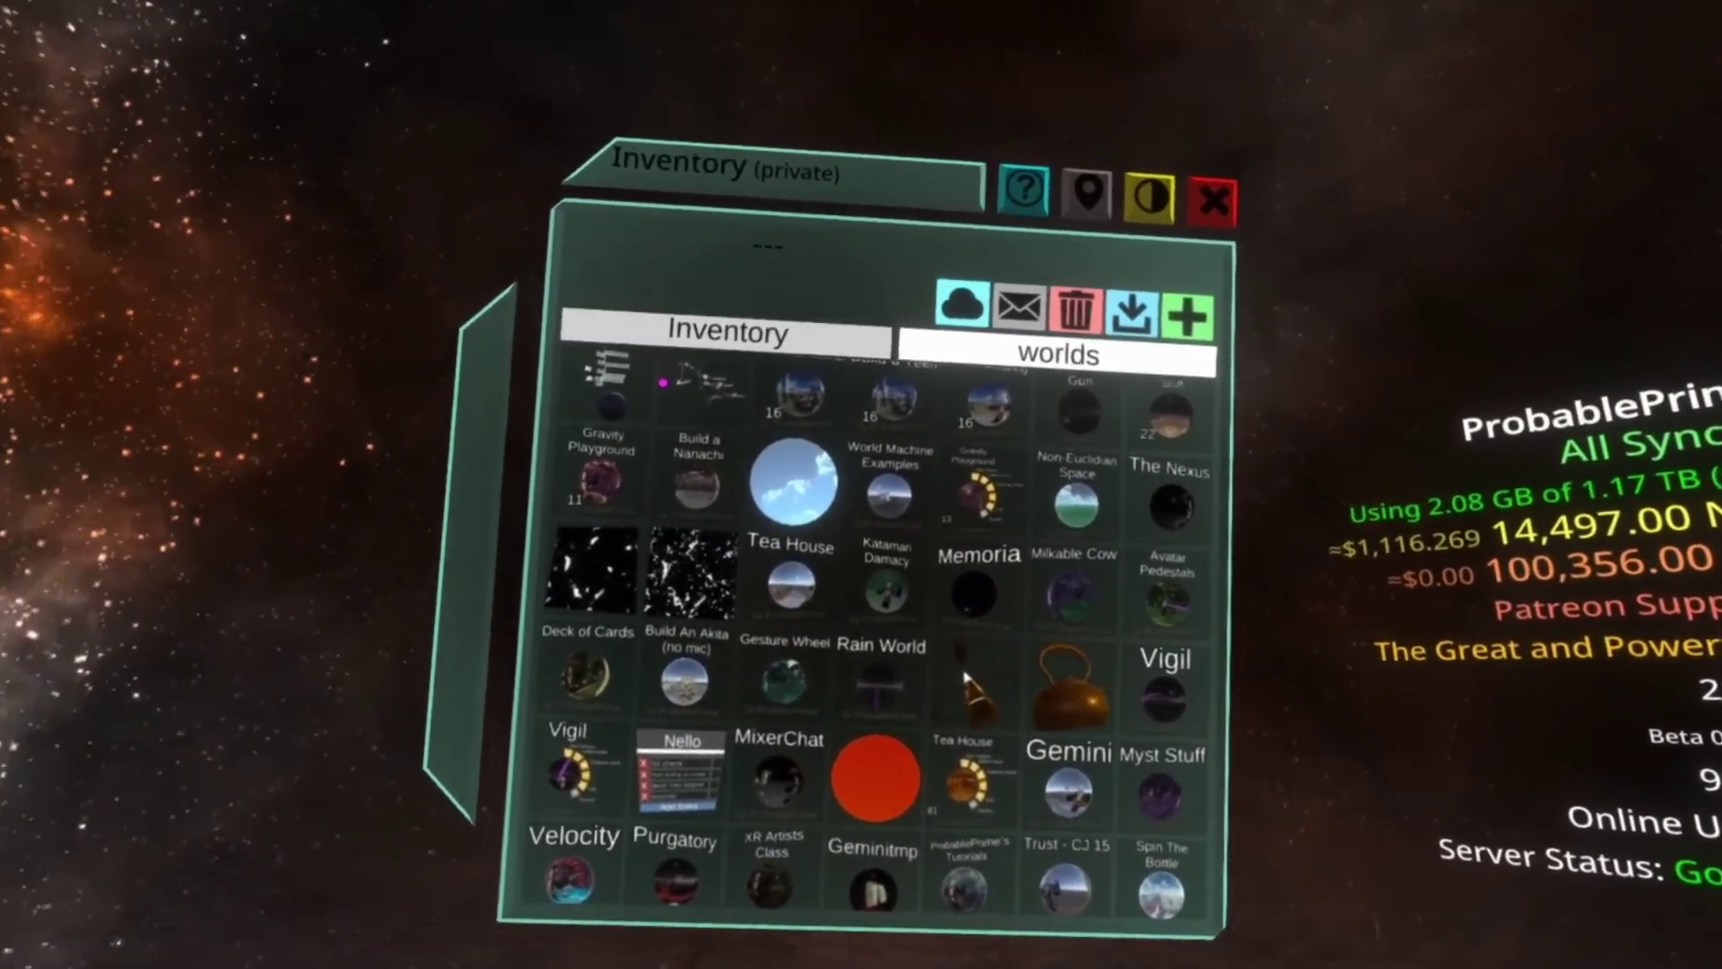
Open the shfr inventory folder and delete the File Test world orb from it.
click(503, 262)
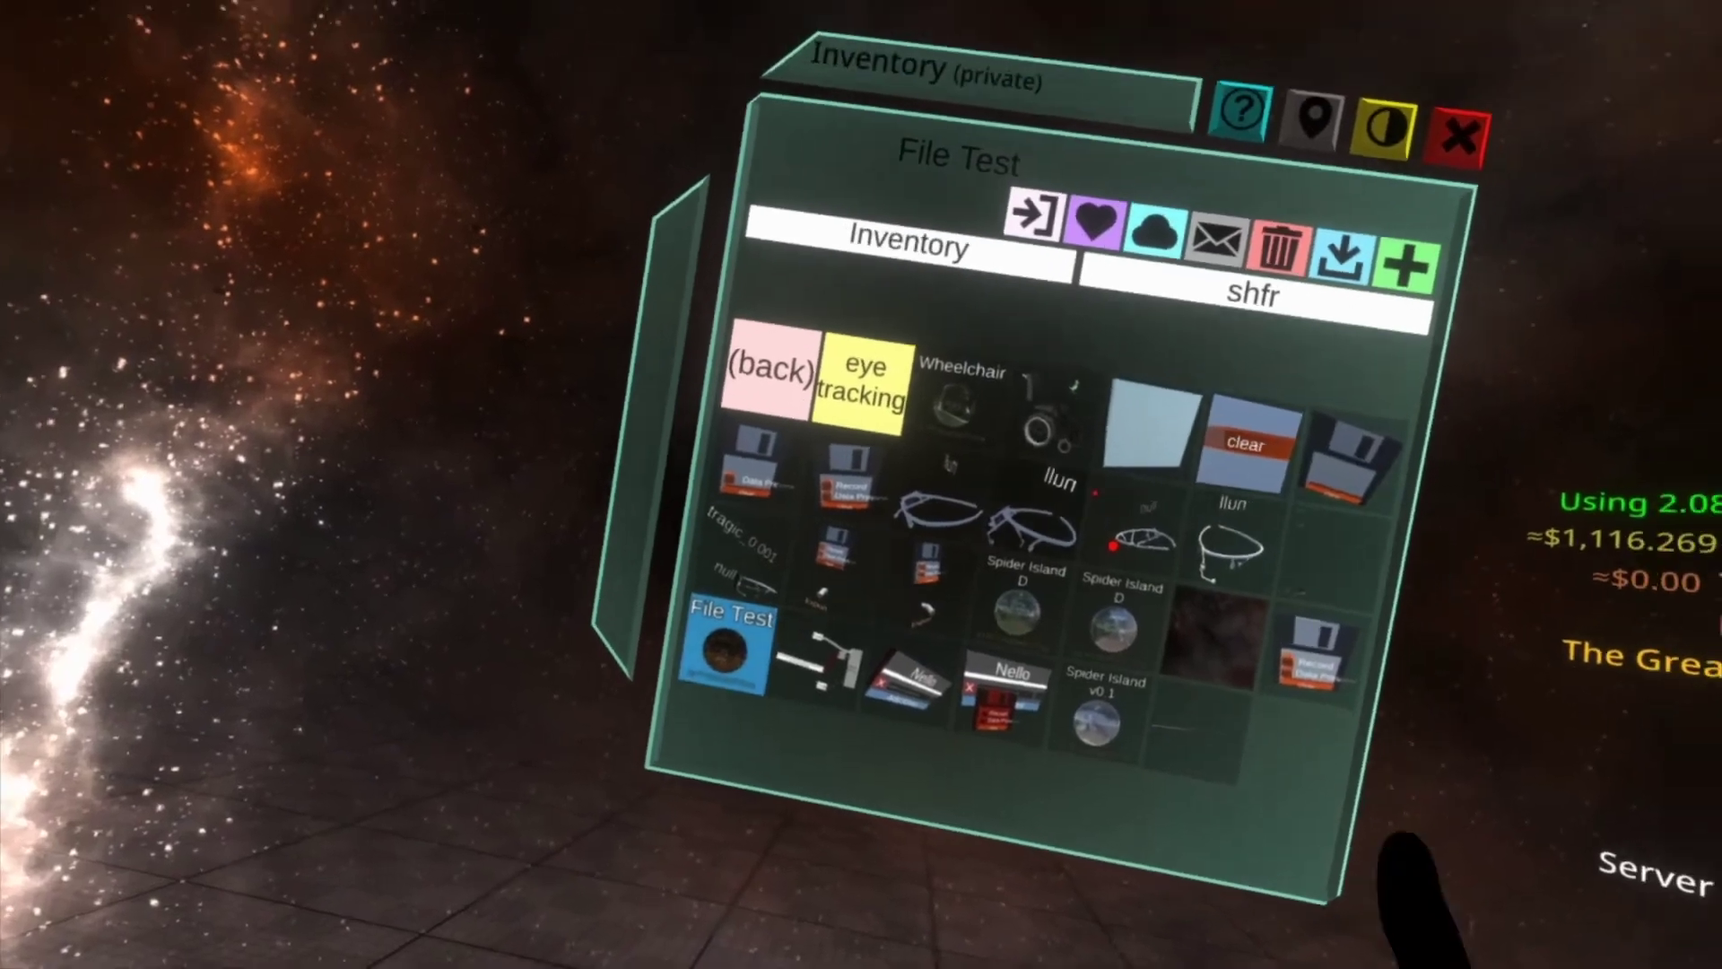
click(1004, 359)
click(1018, 356)
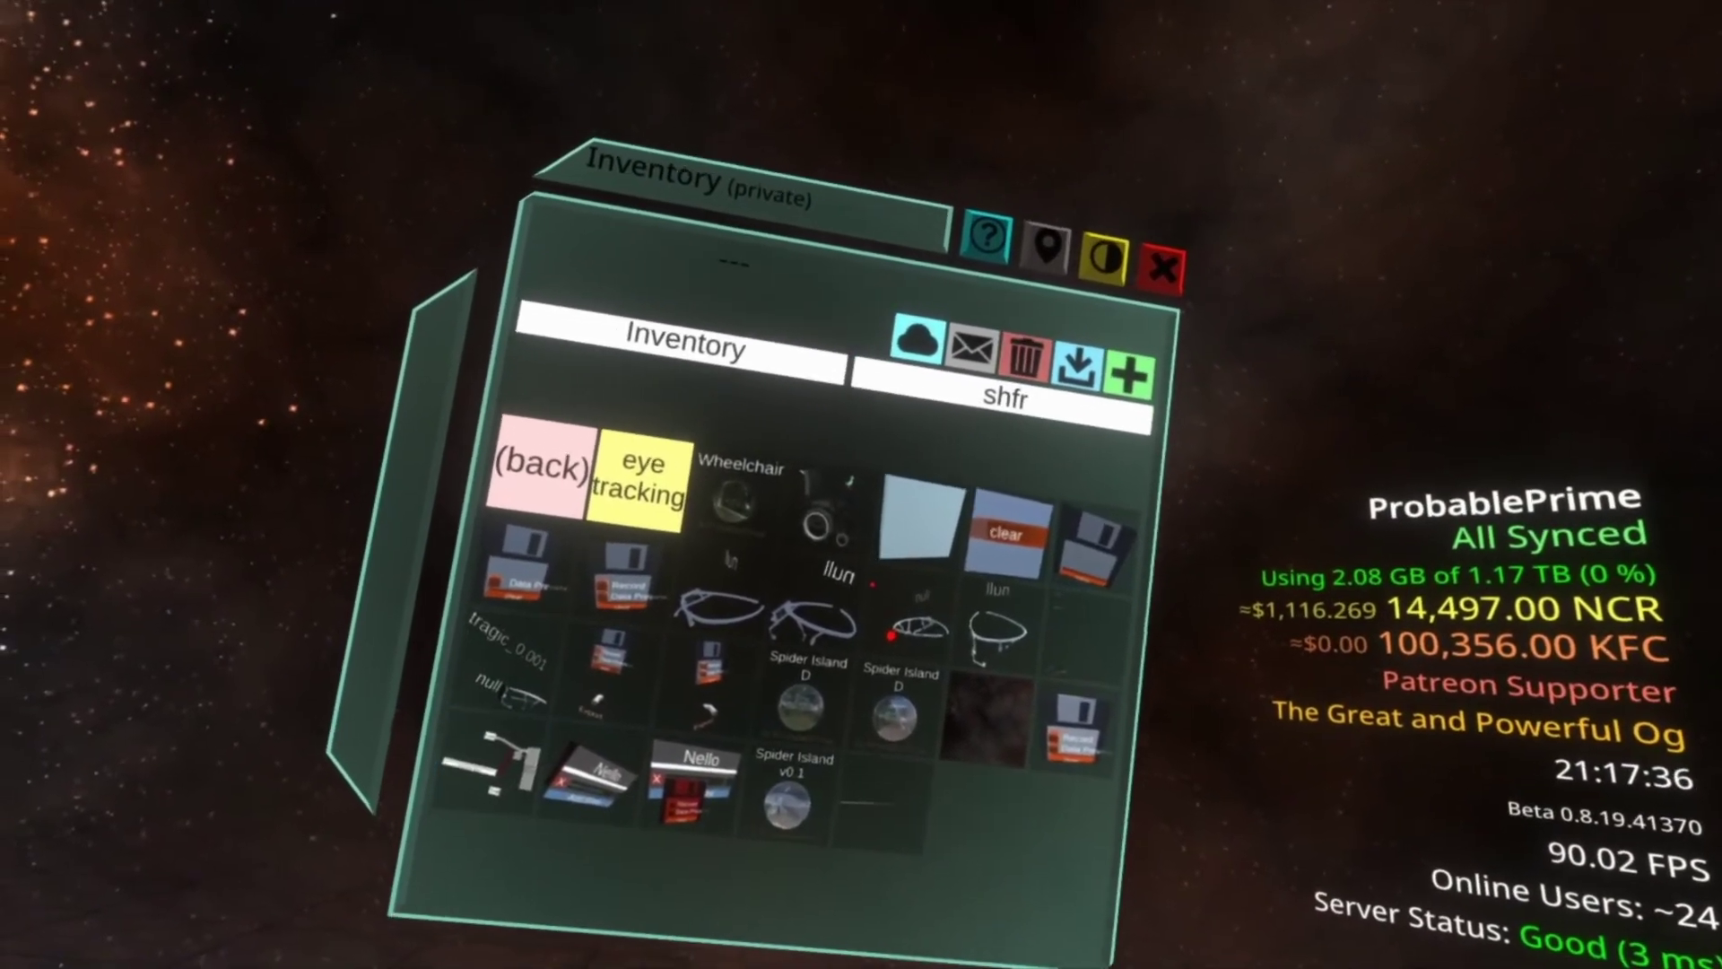